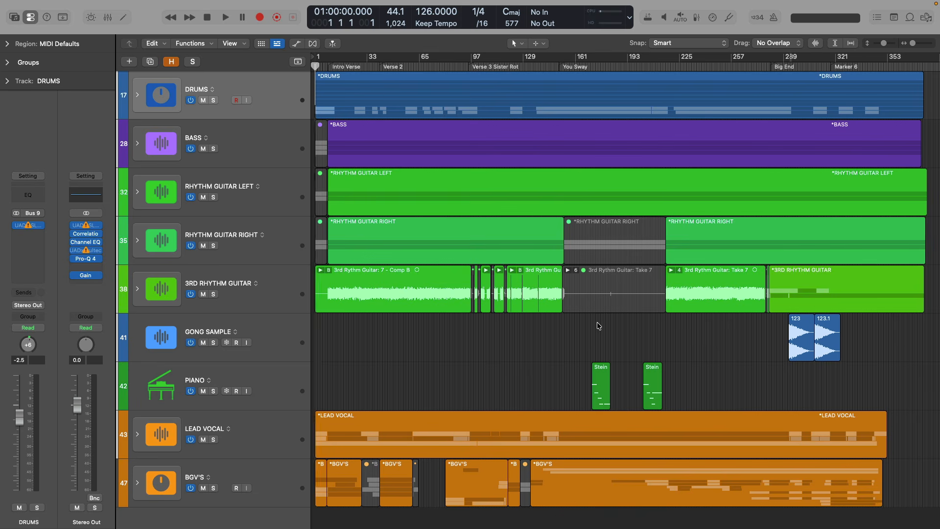
View the channel strips of all tracks in the mixer, and close the mixer again
key(x)
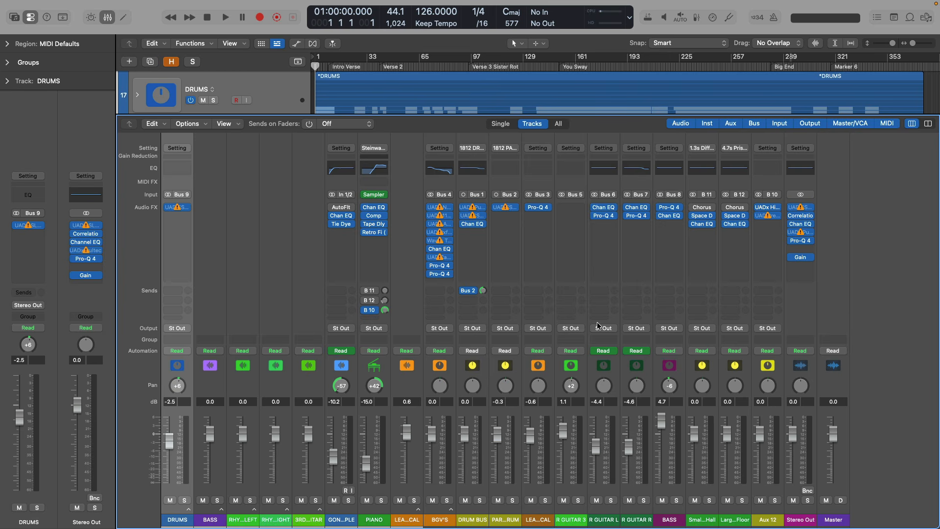
key(x)
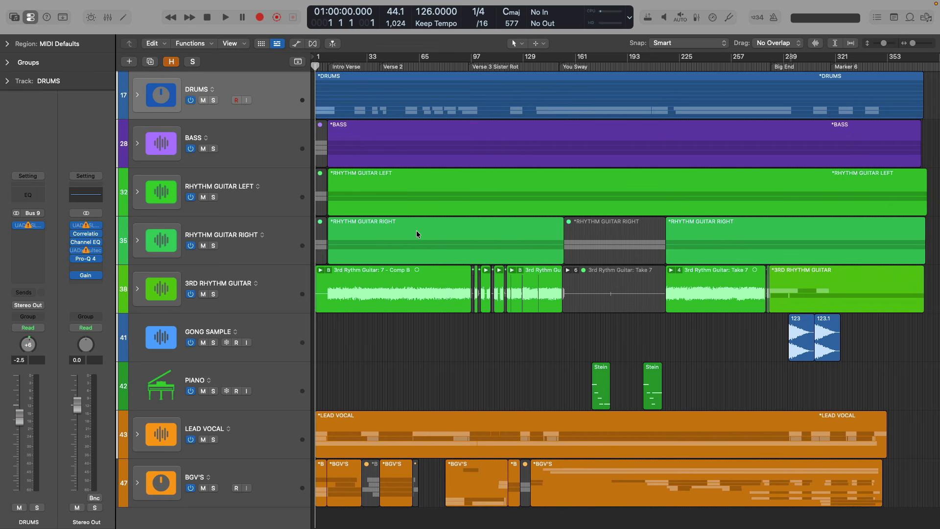
Show the project's own audio files in the browser and select the OH L track inside the DRUMS stack
key(f)
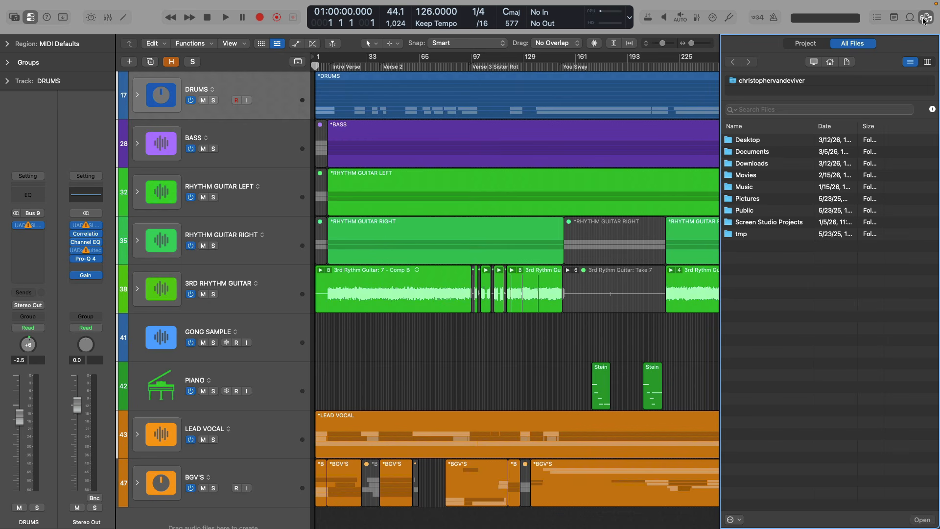
click(825, 45)
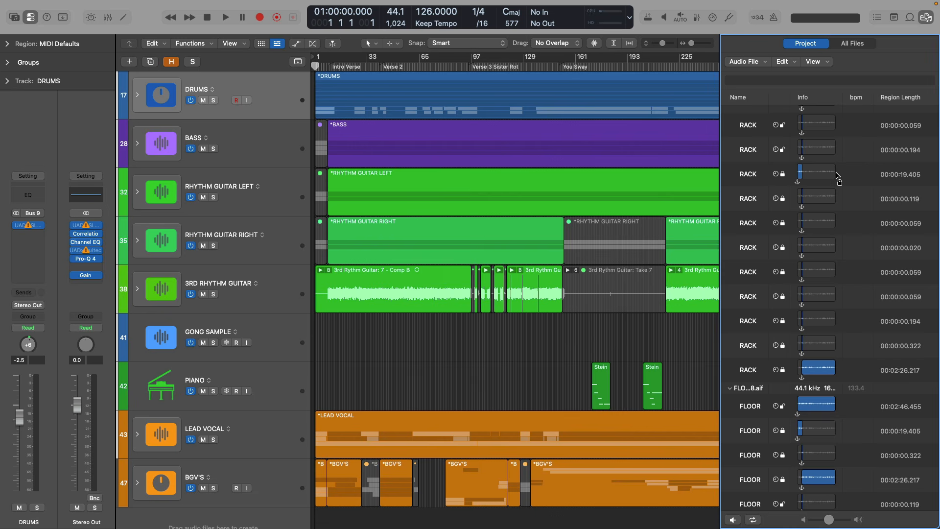
click(137, 96)
click(292, 133)
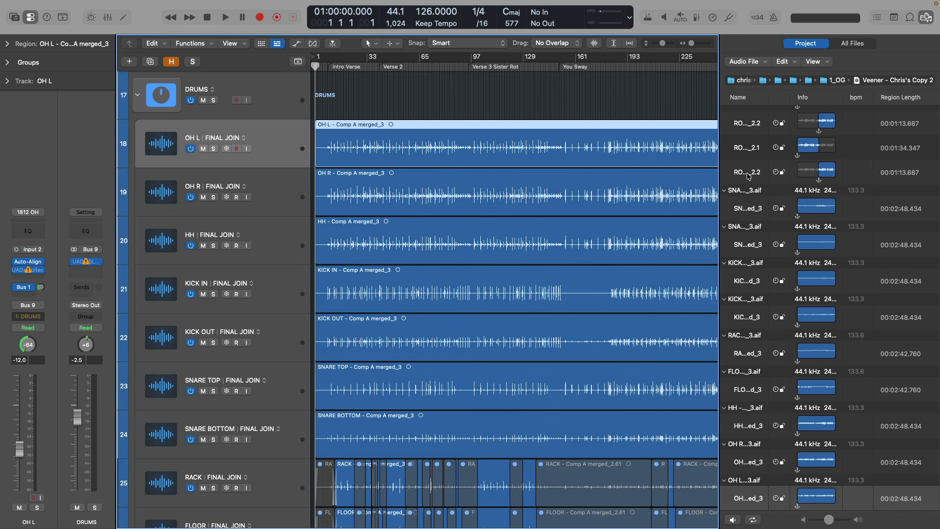
Select the OH L - Comp A merged_3 region in the project audio list and widen the Name column to show full names
scroll(764, 318, down, 7)
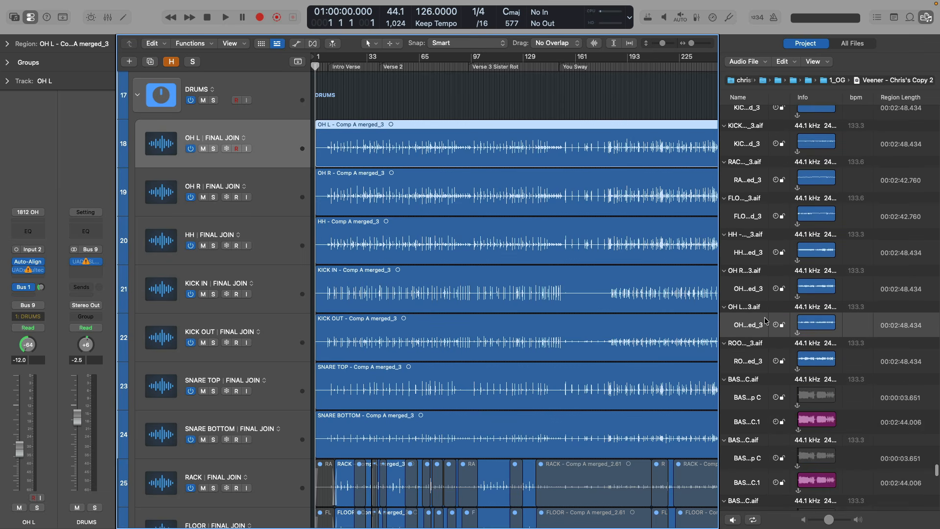
click(766, 321)
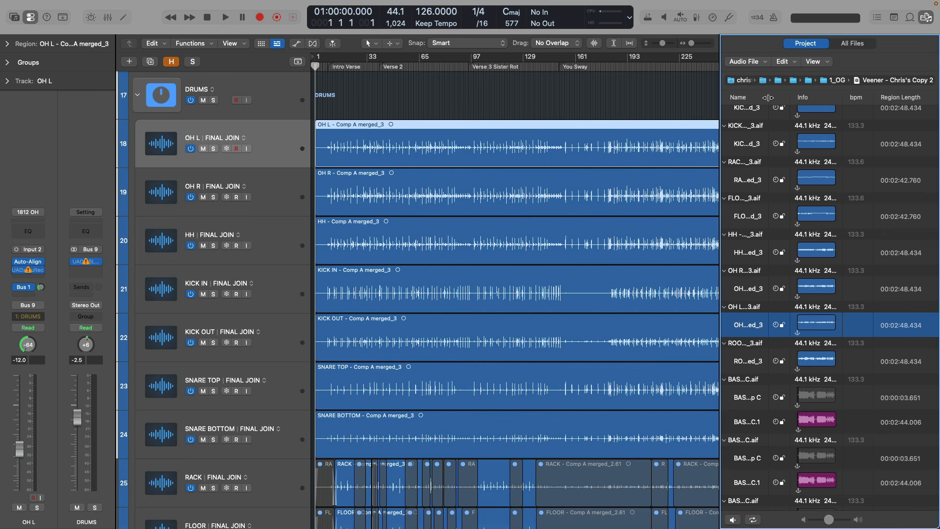
drag(767, 98, 820, 98)
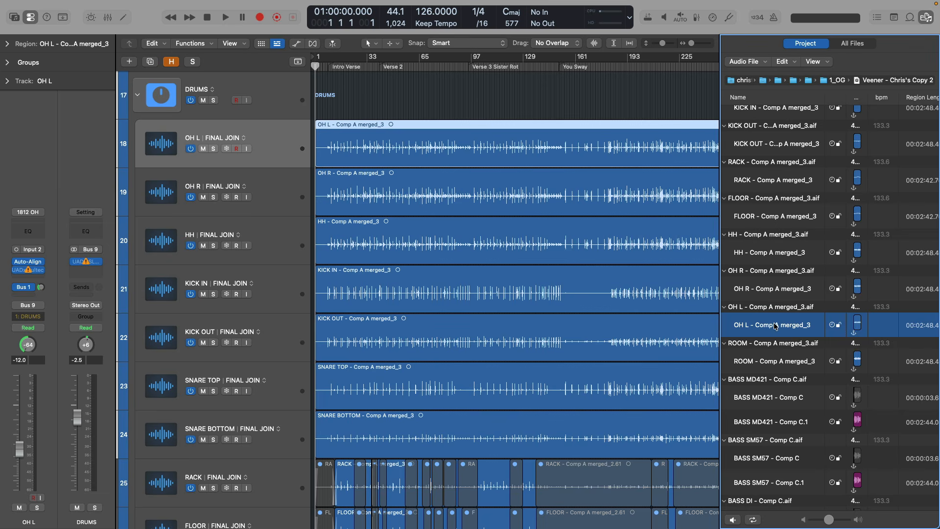
Add the HH, KICK IN and KICK OUT tracks to the selection and find their regions in the project audio list
shift+click(282, 238)
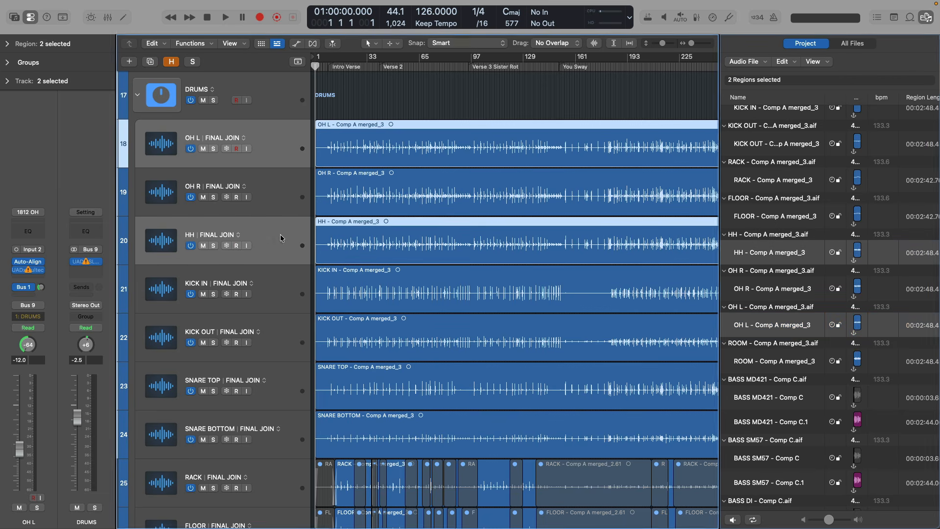
shift+click(283, 308)
shift+click(284, 345)
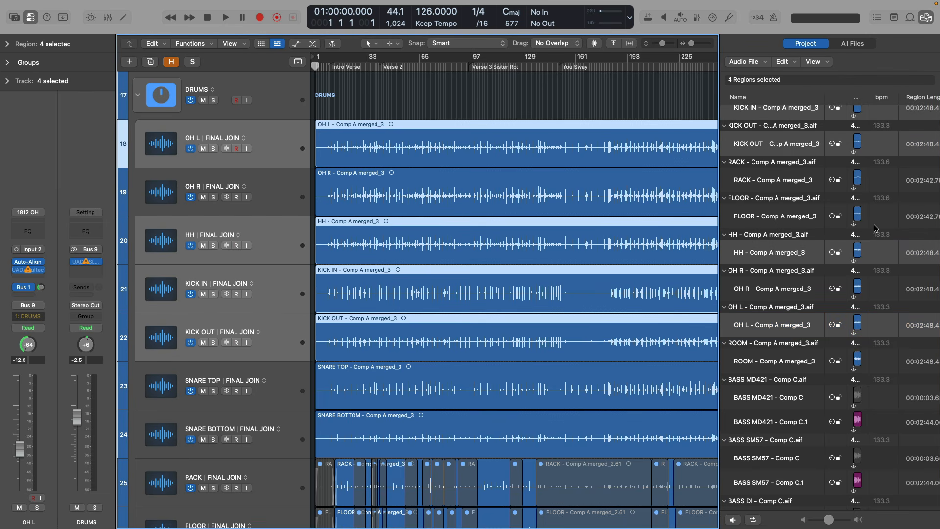
scroll(875, 228, up, 5)
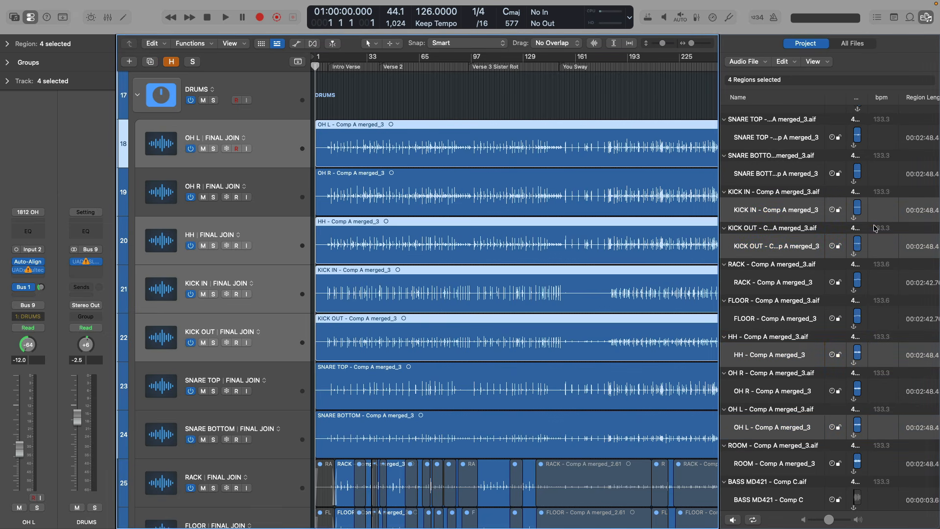
Collapse the DRUMS stack, and select every region in the project before clearing the selection
click(138, 95)
key(super+a)
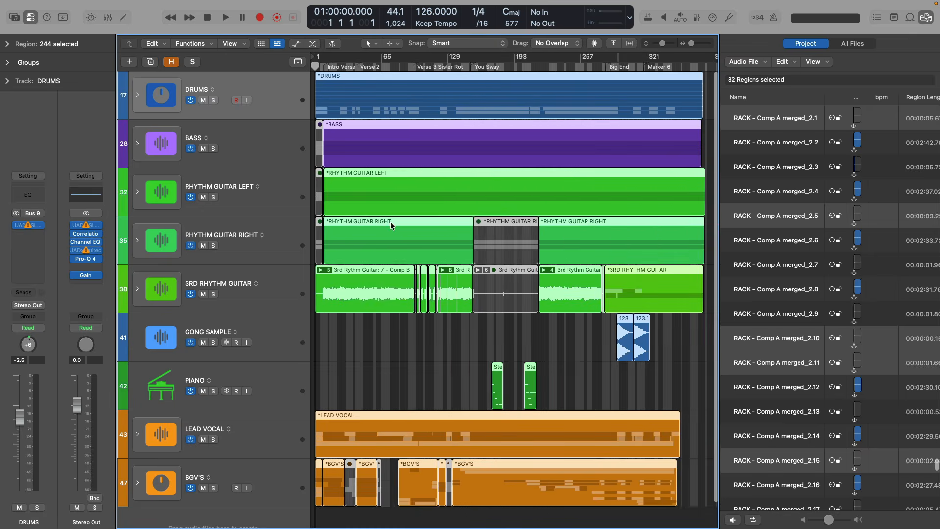
click(445, 350)
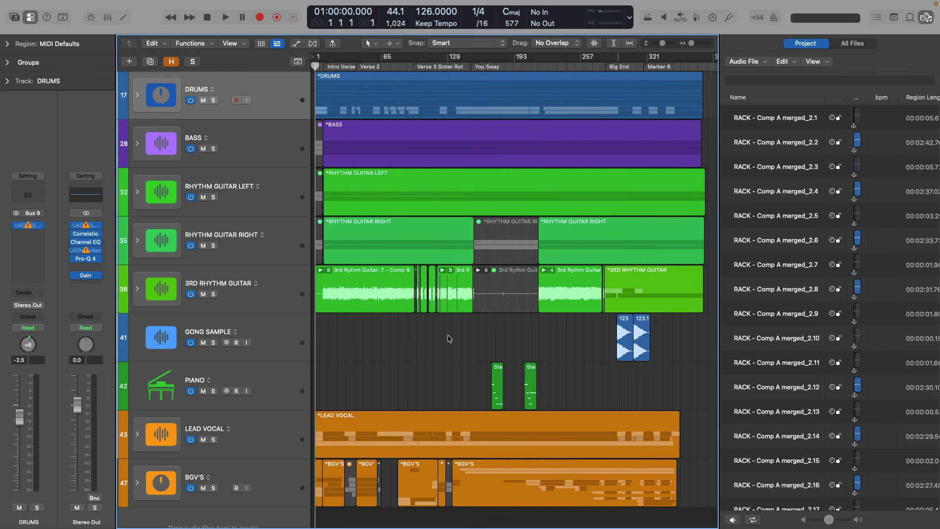
Browse all files to the folder Desktop > WIP > 2026.02 > CLASS OF 1812 - 4 SONGS
click(845, 42)
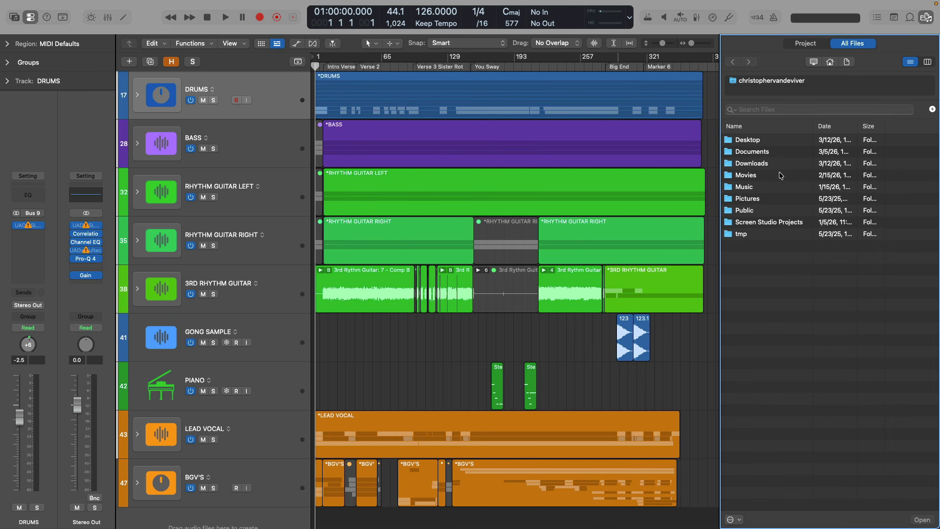
double_click(768, 140)
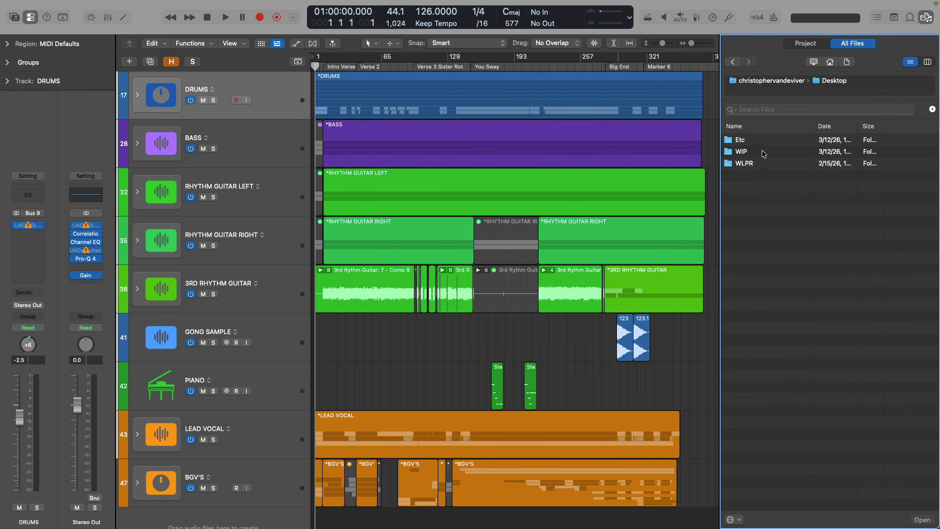
double_click(761, 152)
double_click(773, 153)
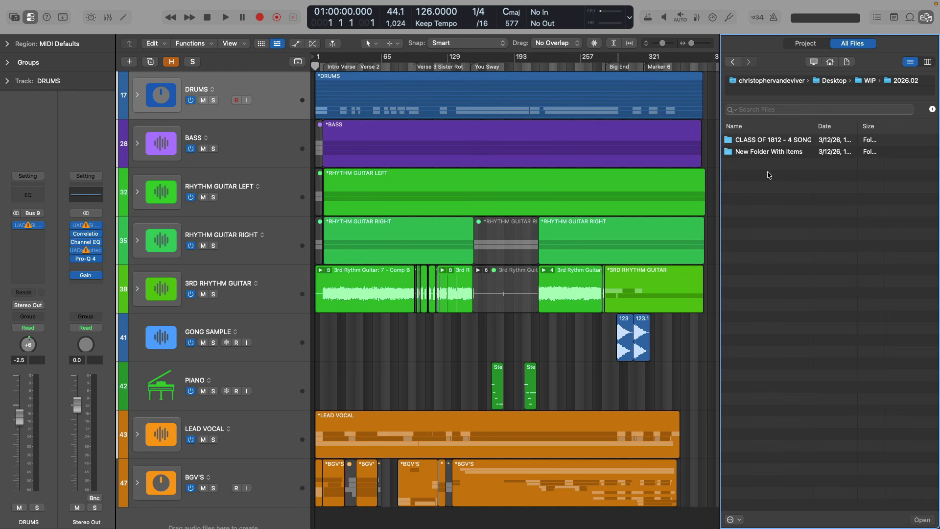
double_click(771, 142)
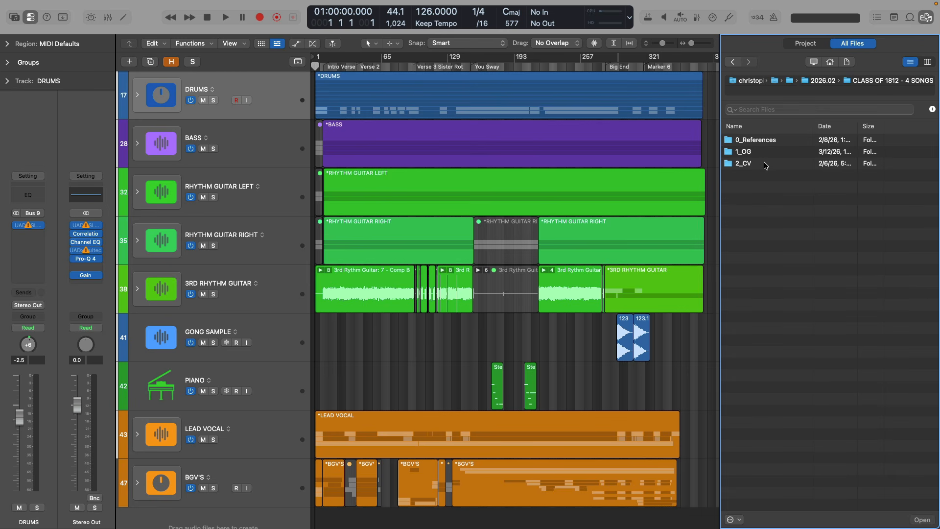
Open the 2026.02.02_Class of 1812 - Taking Turns project from 2_CV for track import and widen the browser to show more columns
double_click(766, 164)
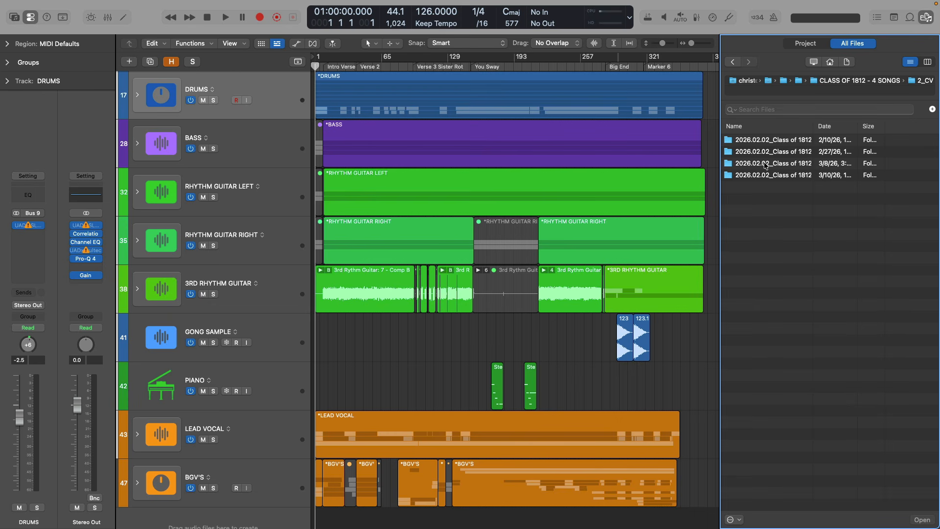
double_click(767, 164)
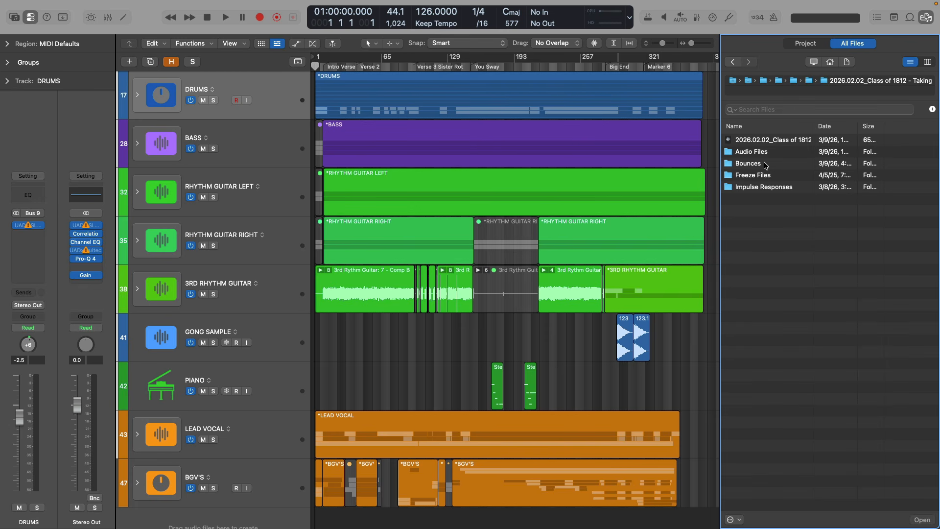
click(775, 142)
double_click(775, 142)
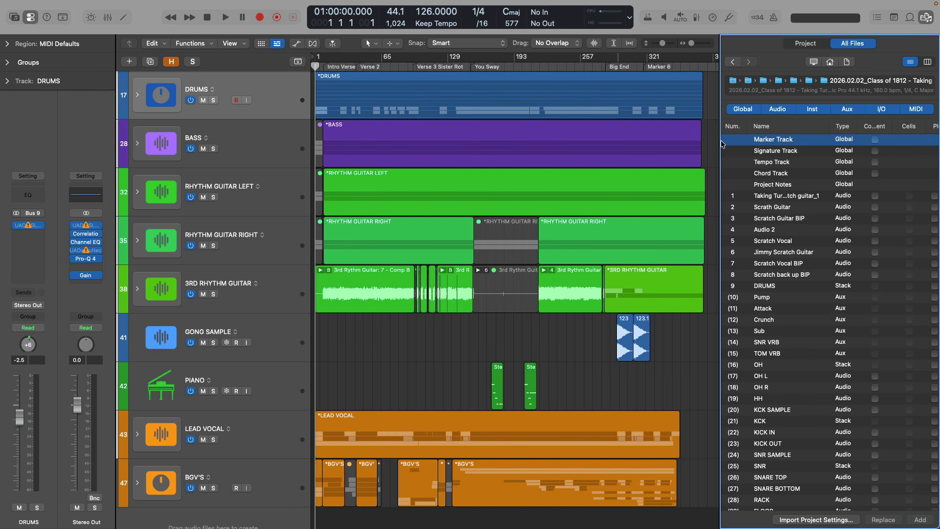
drag(717, 142, 602, 140)
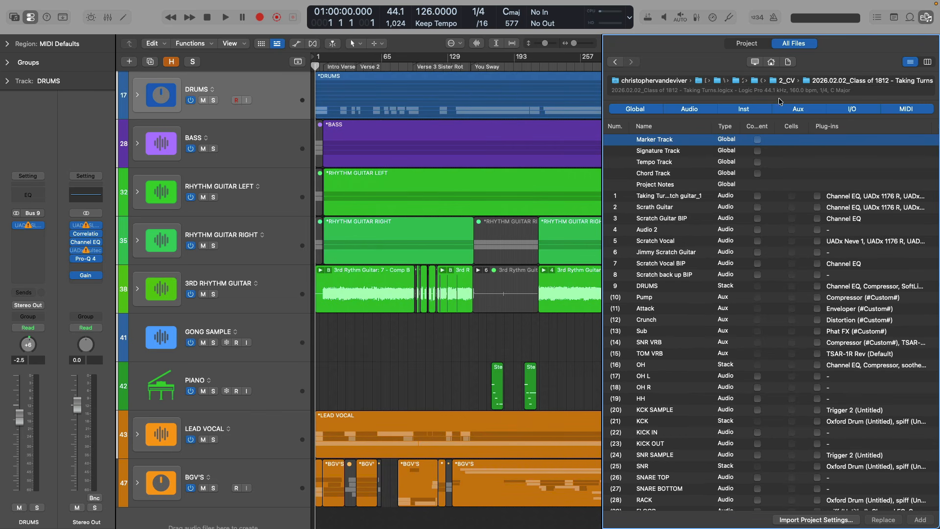
Try the Global, Audio and Aux filters of the import track list, switching each off and back on
click(645, 111)
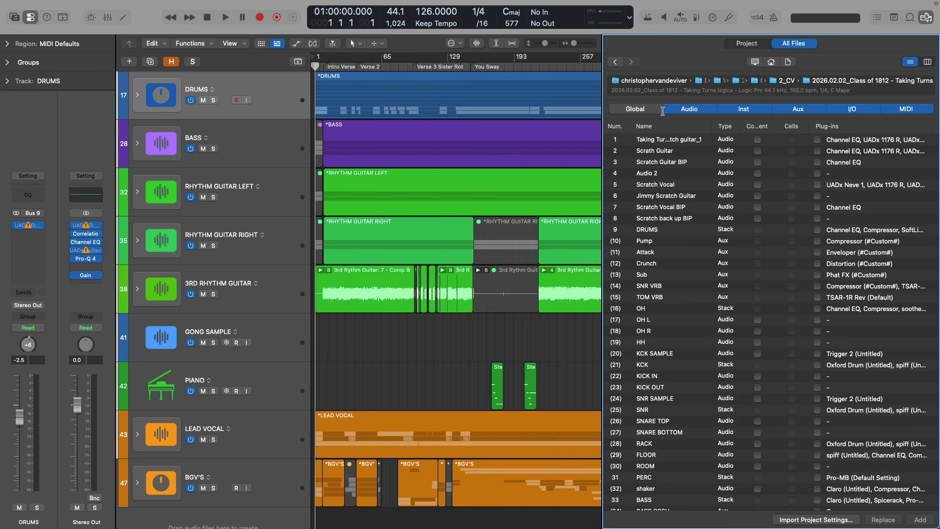
click(660, 110)
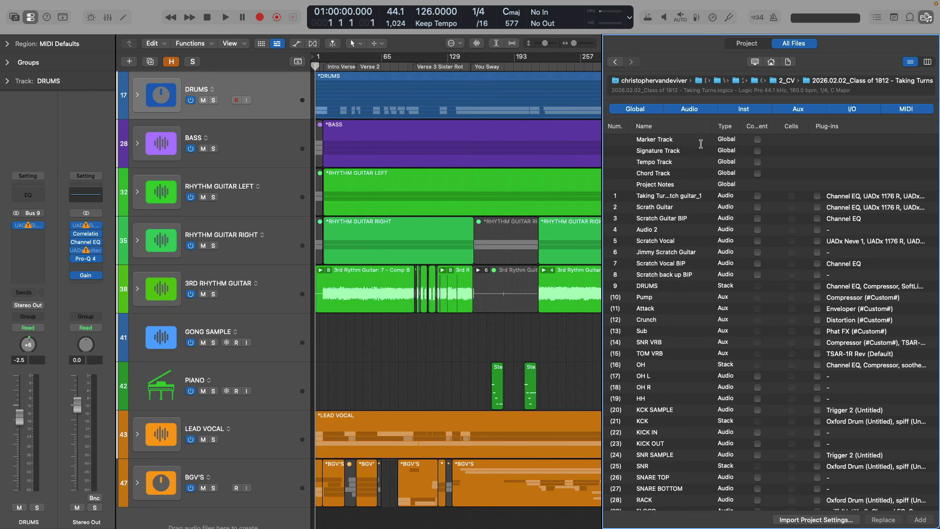
click(702, 109)
click(702, 108)
click(807, 108)
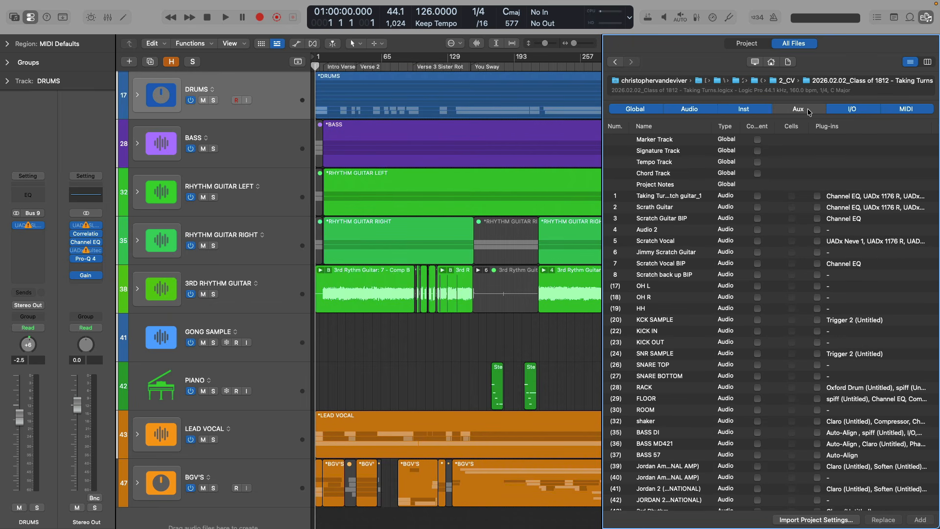
click(807, 107)
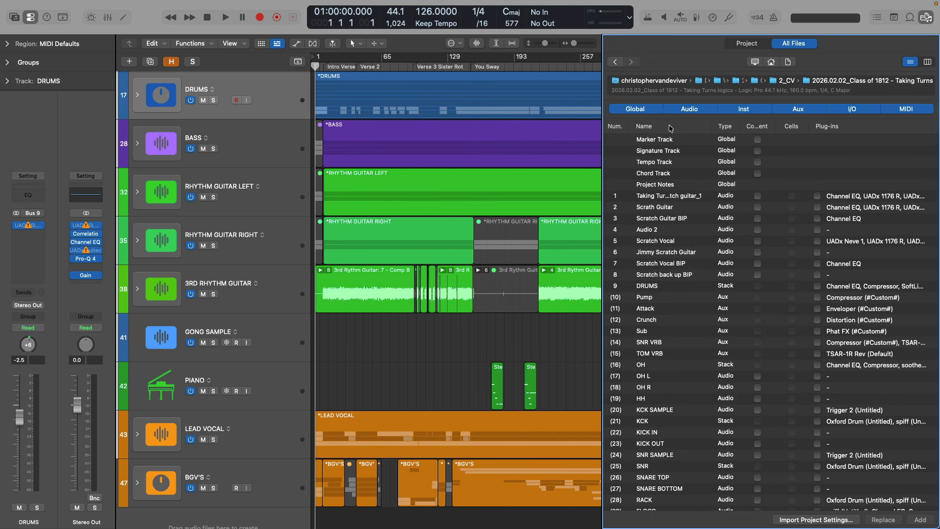
Widen the Content column of the import list and examine the remaining columns from Plug-ins through Notes
scroll(665, 142, right, 5)
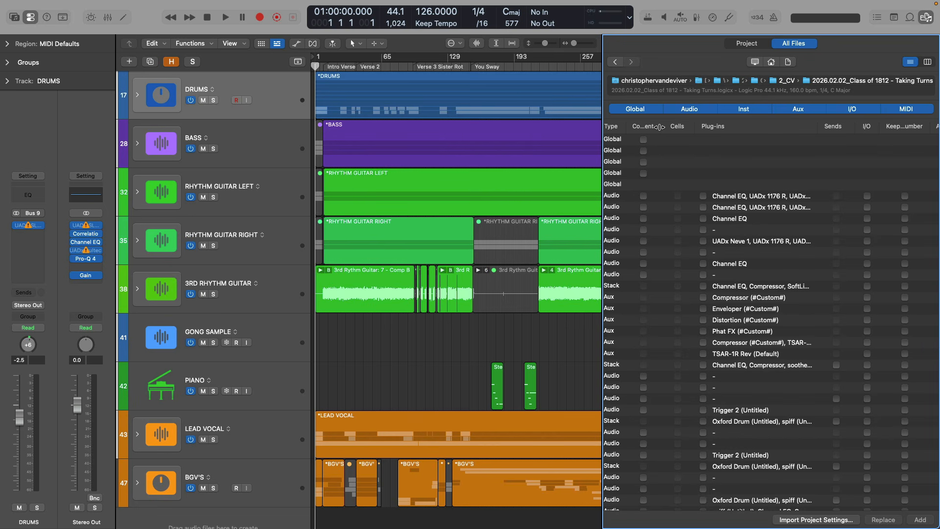
drag(659, 127, 669, 127)
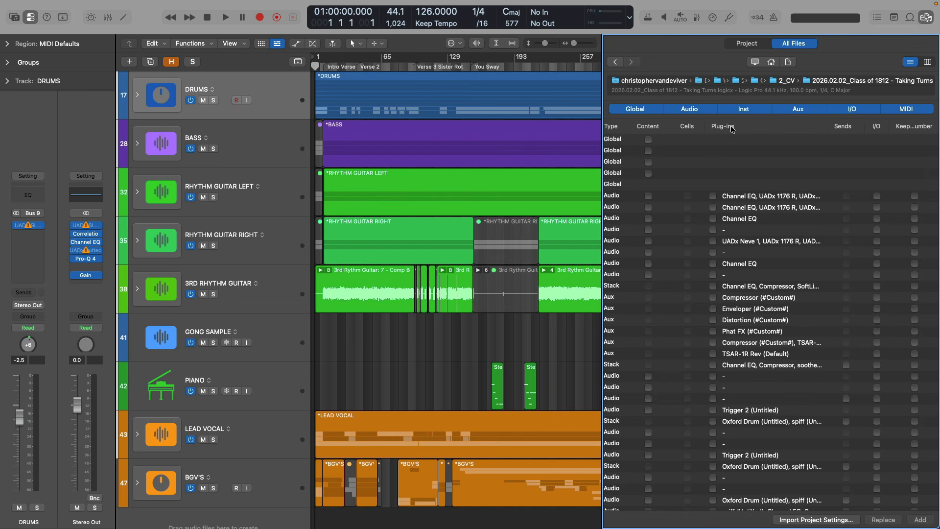
scroll(849, 134, right, 5)
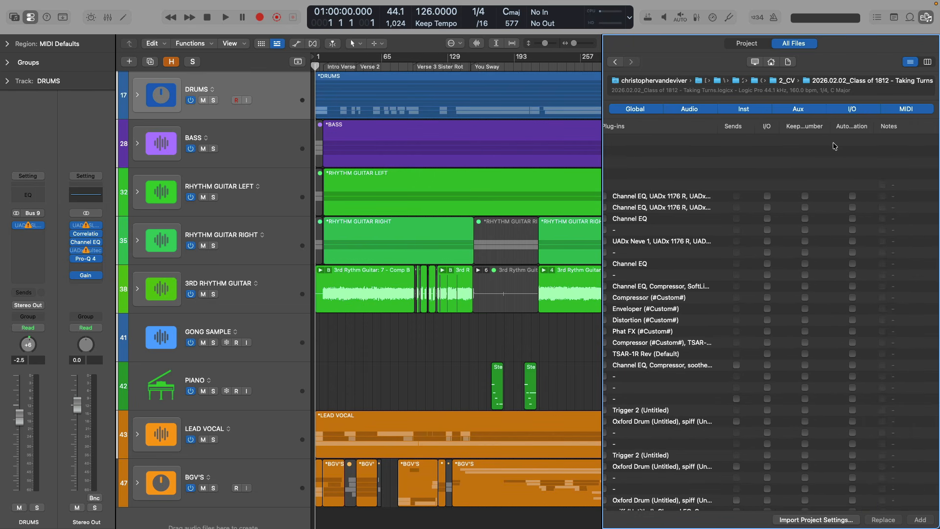
scroll(834, 146, left, 5)
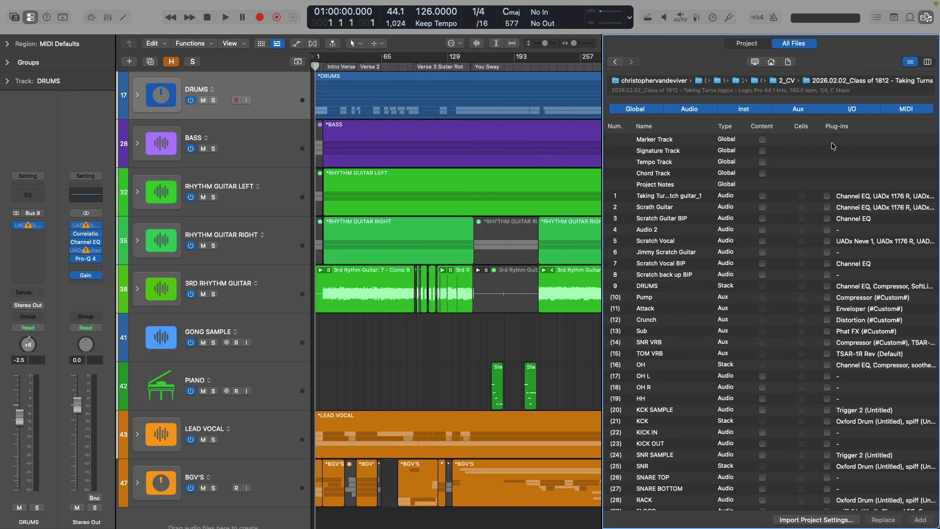
Expand the DRUMS stack and shrink the tracks area so all its subtracks down to ROOM fit
click(293, 104)
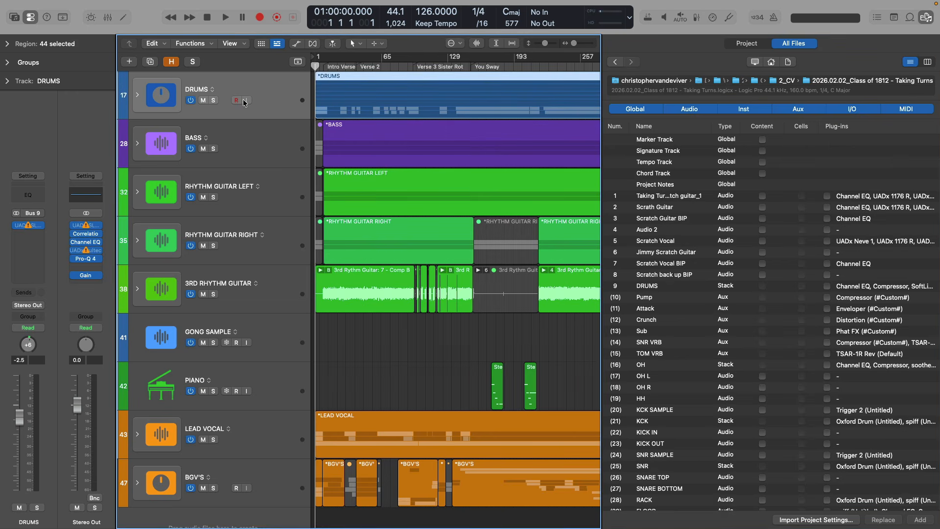
click(137, 94)
key(super+Left)
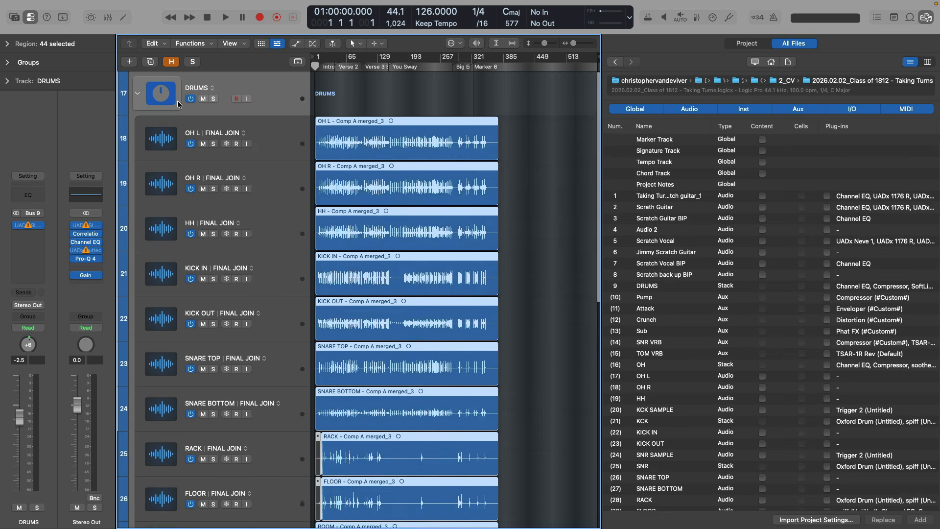
key(super+Up)
Select each drum track in turn from OH L down to ROOM to review its channel strip settings
click(265, 125)
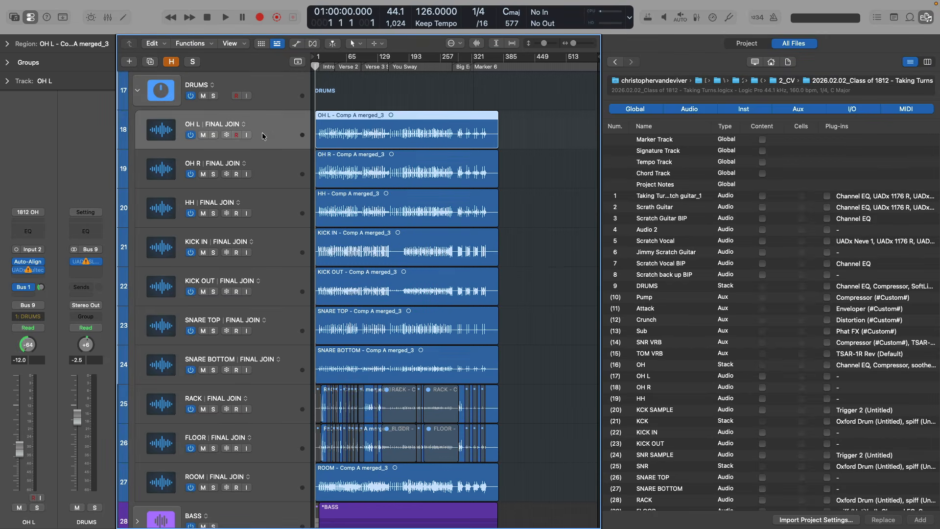
click(266, 164)
click(273, 217)
click(280, 259)
click(282, 295)
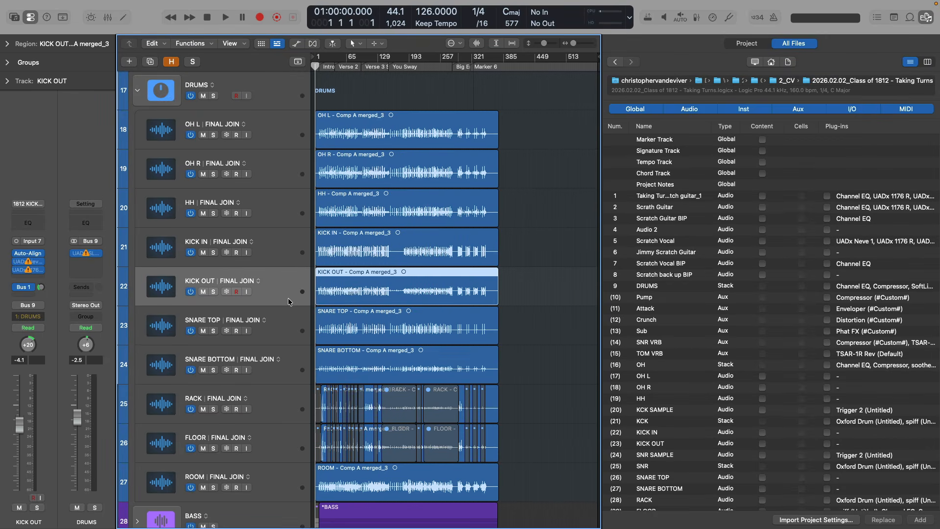
click(295, 329)
click(289, 364)
click(273, 412)
click(274, 451)
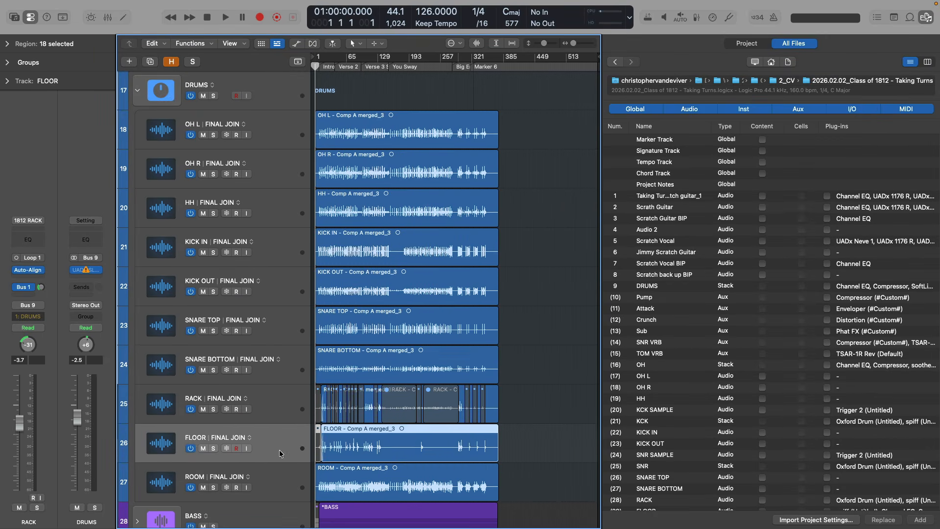
click(275, 489)
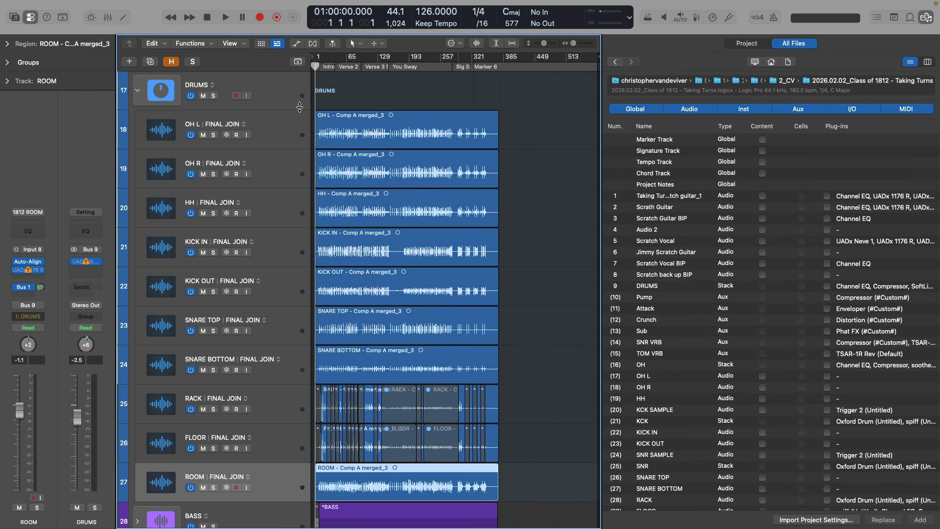
Go through the source project's DRUMS stack and its aux tracks from Pump to TOM VRB in the import list
scroll(646, 202, down, 5)
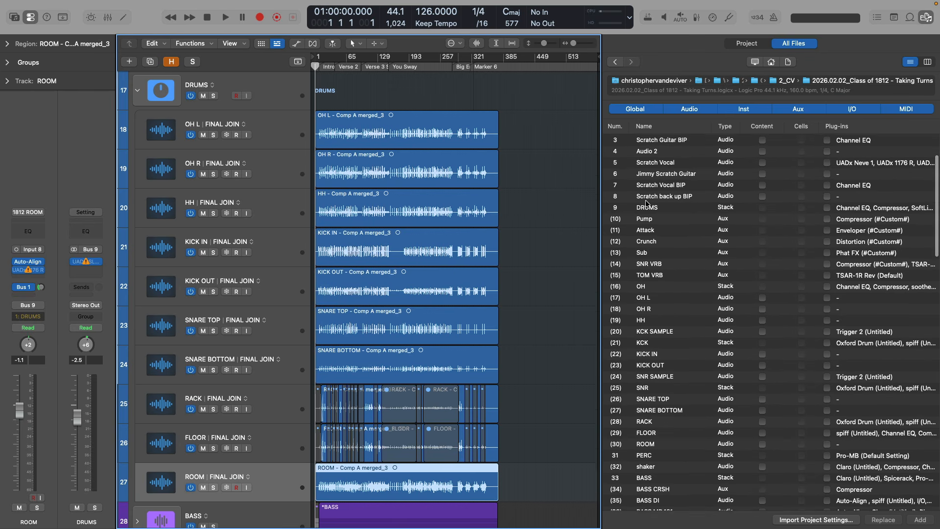
scroll(646, 202, down, 2)
click(654, 194)
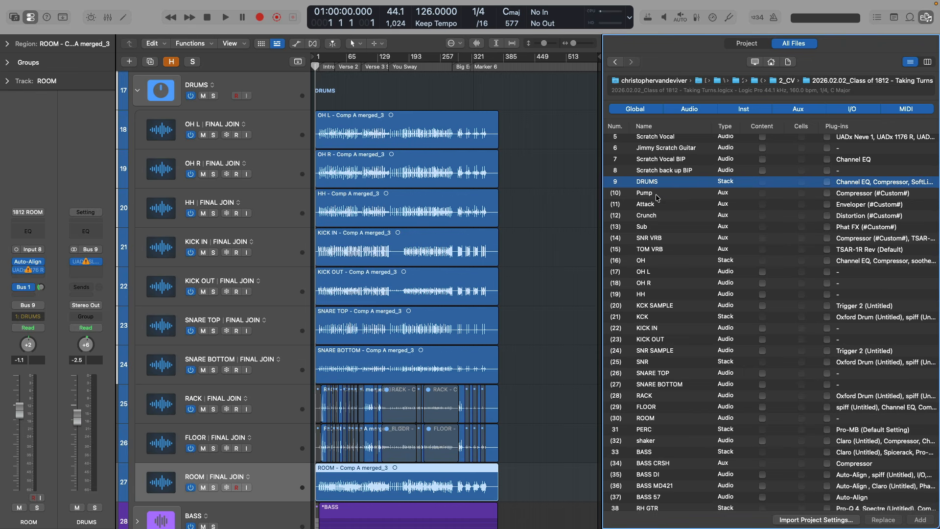
click(658, 197)
click(656, 205)
click(656, 218)
click(657, 228)
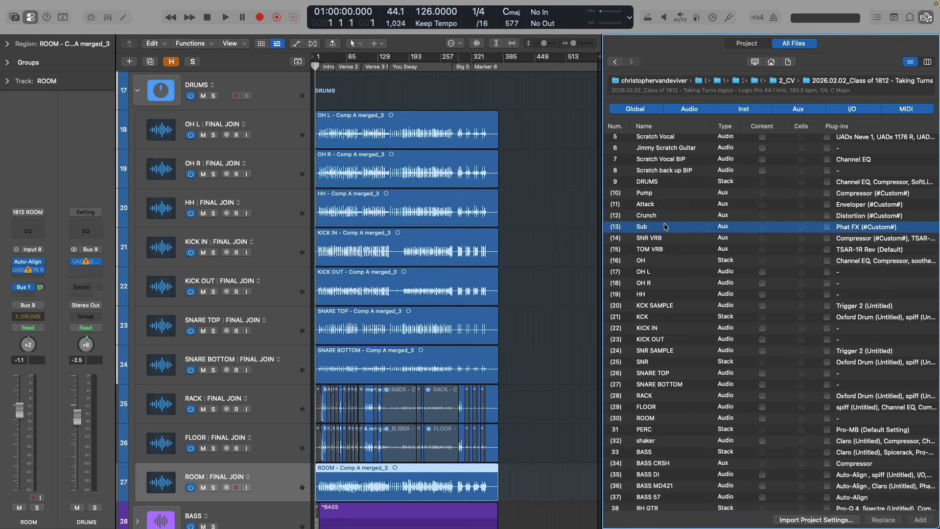
click(666, 240)
click(666, 247)
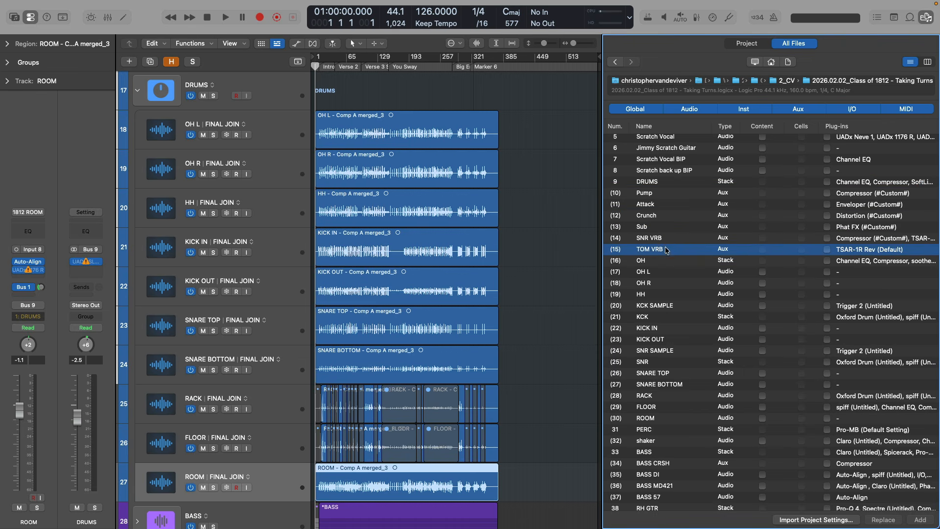
Review the source project's OH stack and its OH L and OH R tracks in the import list
scroll(674, 220, down, 5)
click(674, 201)
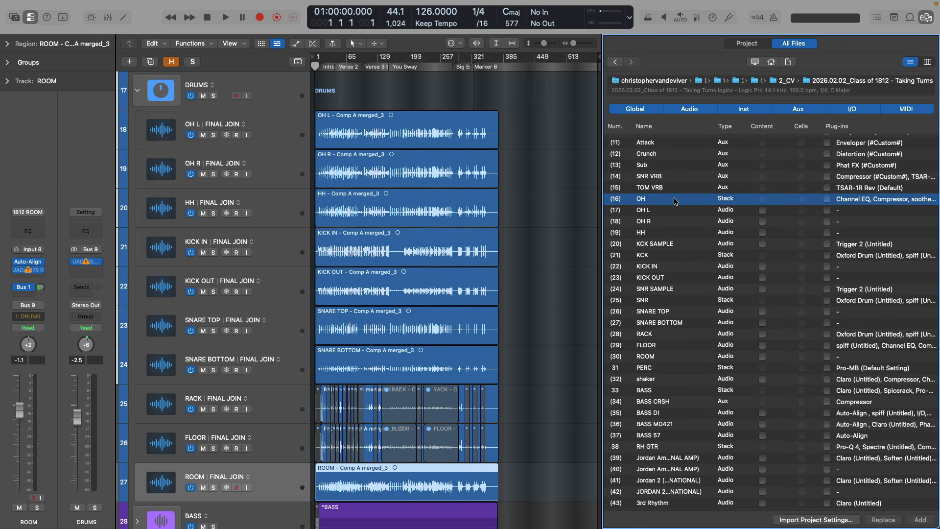
click(670, 211)
click(668, 222)
scroll(667, 221, down, 3)
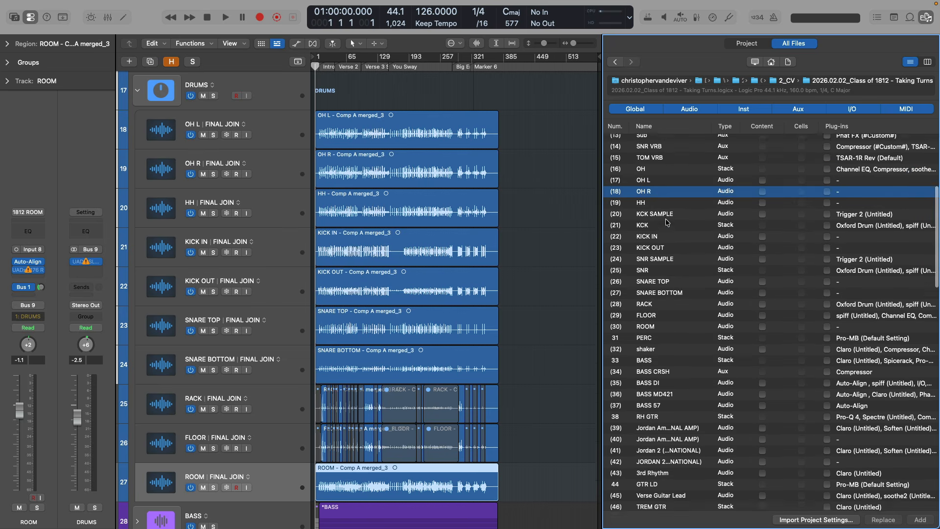
Review the source project's KCK stack with its KICK IN and KICK OUT tracks, plus the KCK SAMPLE track
scroll(666, 221, down, 2)
click(667, 208)
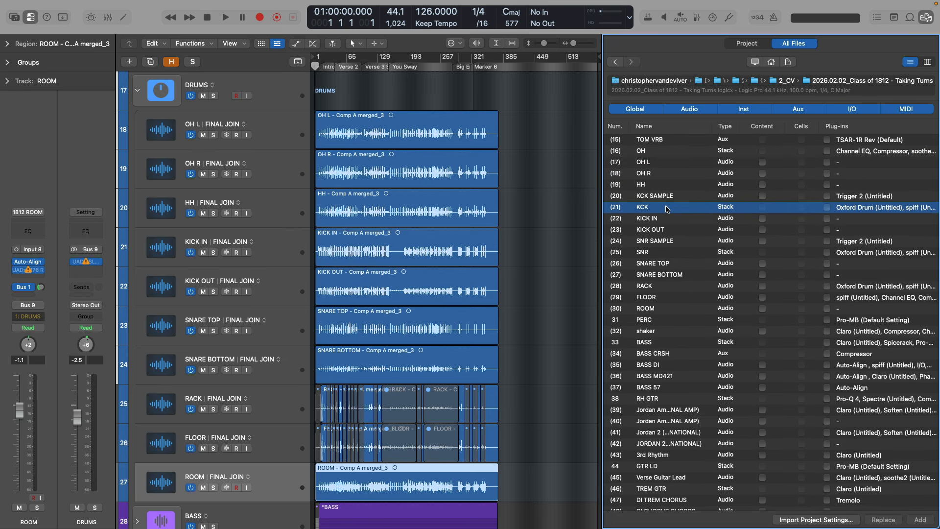
click(666, 220)
click(666, 229)
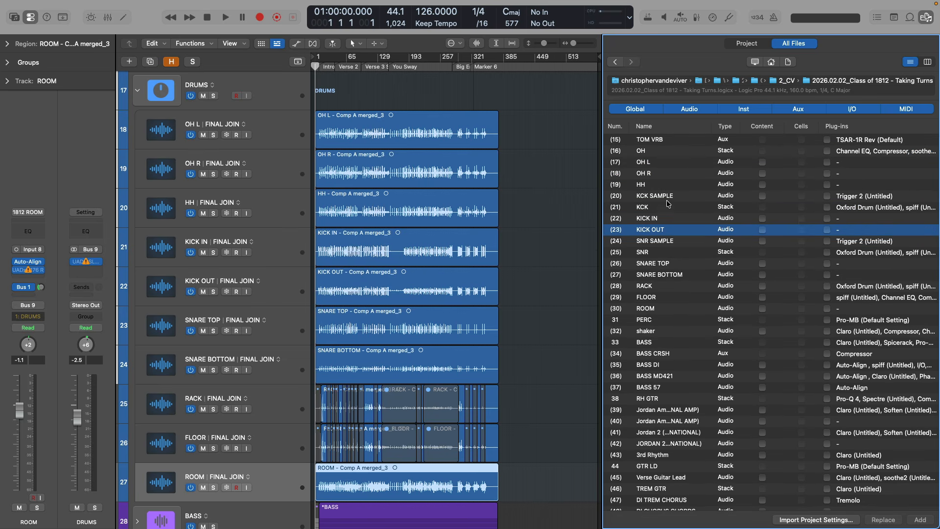
click(666, 197)
Review the source project's SNR SAMPLE track and the SNR stack with its SNARE TOP and SNARE BOTTOM tracks
click(666, 240)
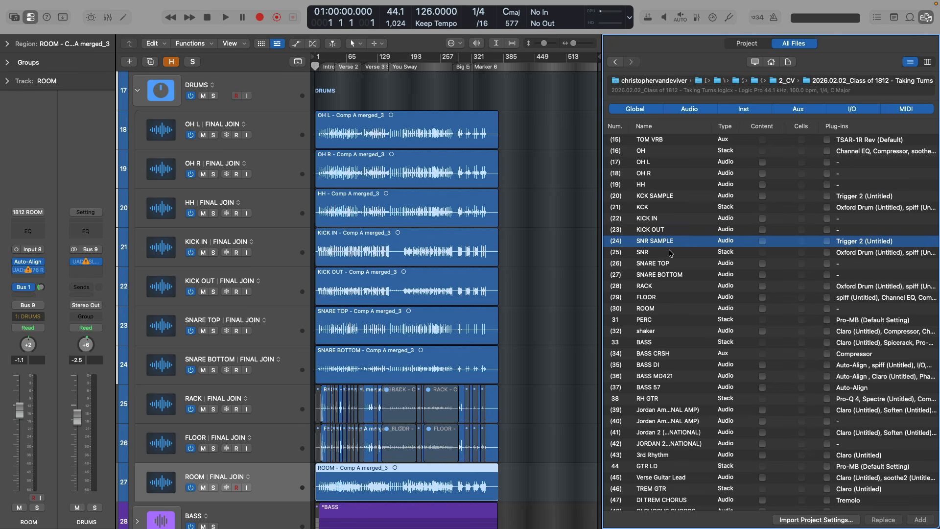
scroll(666, 264, down, 3)
click(661, 229)
click(664, 238)
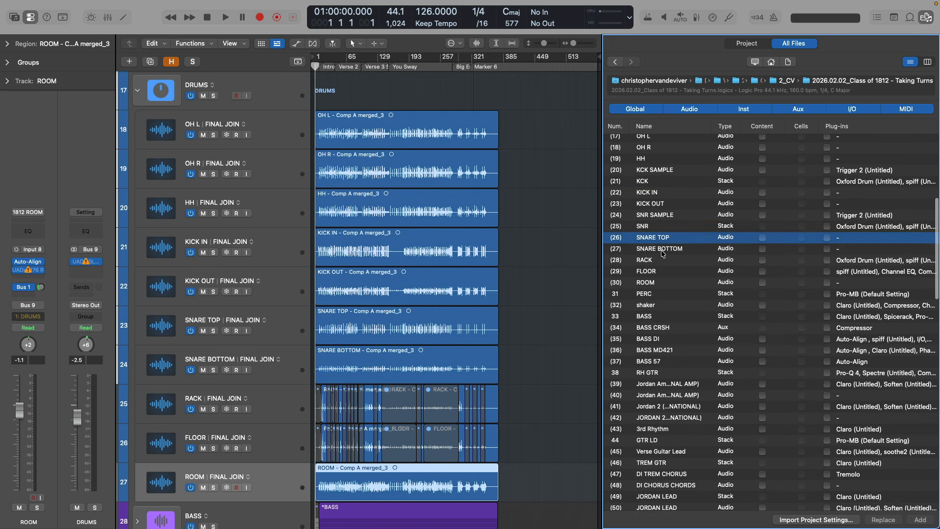
click(663, 250)
scroll(629, 242, up, 10)
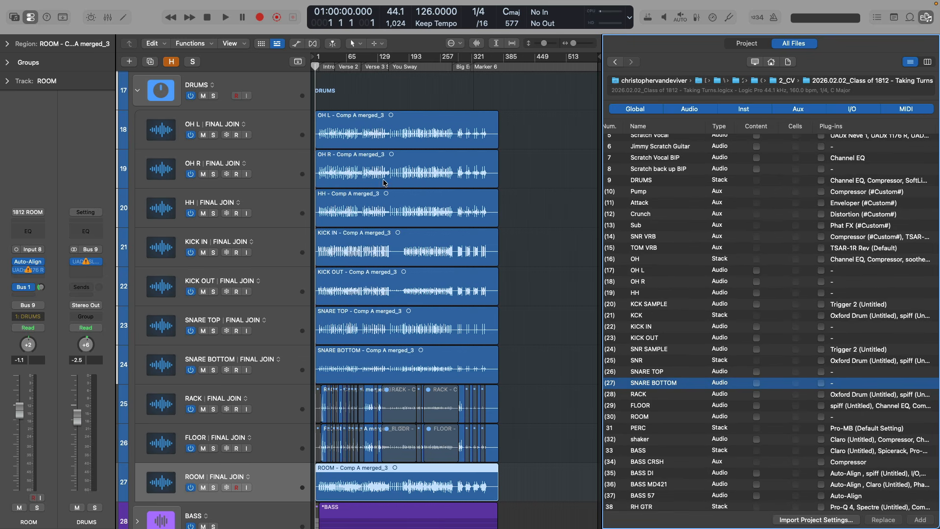
scroll(627, 247, left, 2)
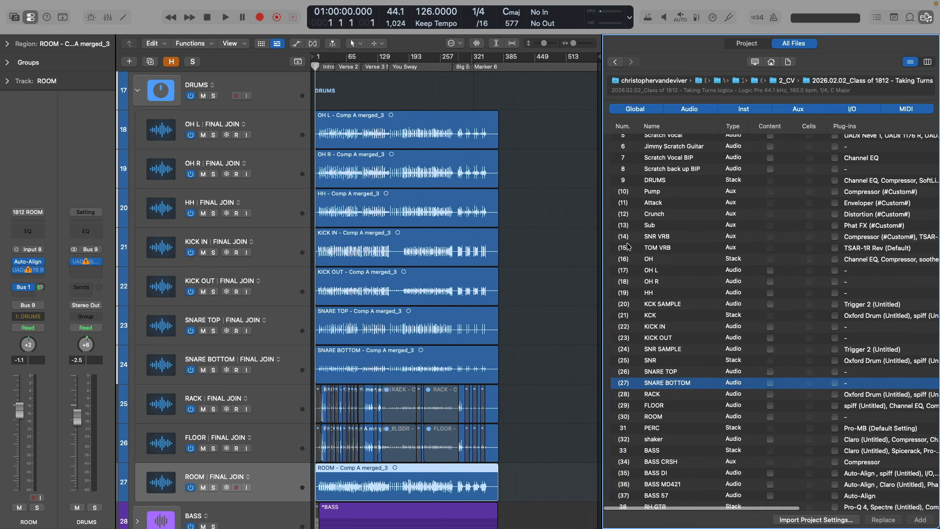
Mark the plug-ins, sends and I/O for import on all source tracks from DRUMS to ROOM
click(283, 92)
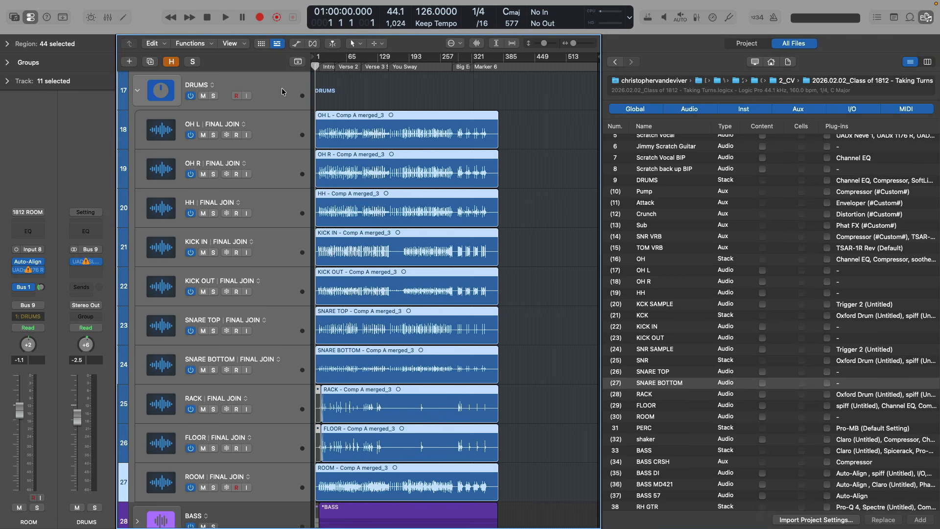
click(668, 180)
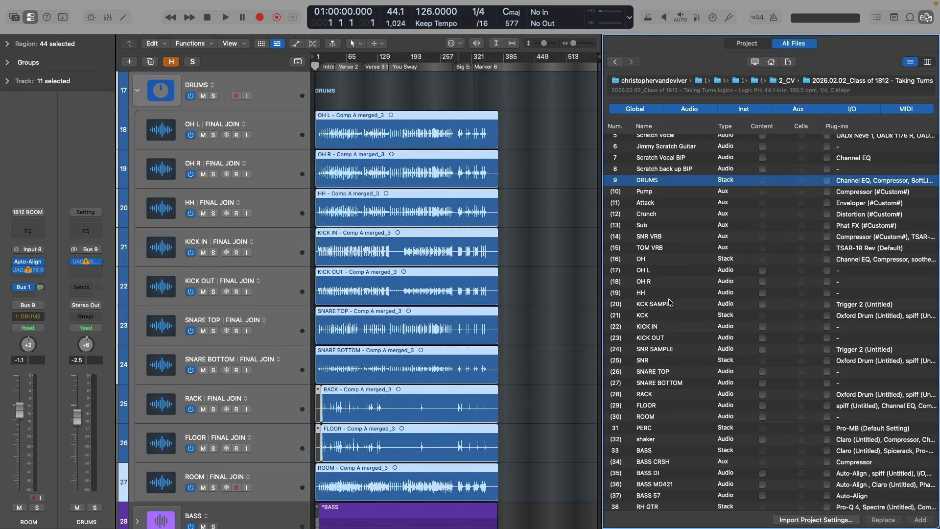
shift+click(671, 417)
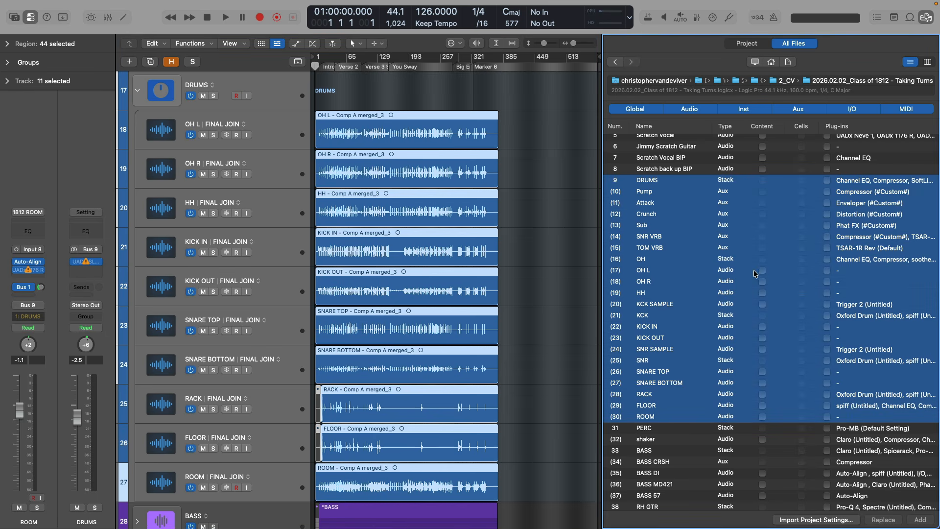
click(827, 180)
scroll(857, 186, right, 5)
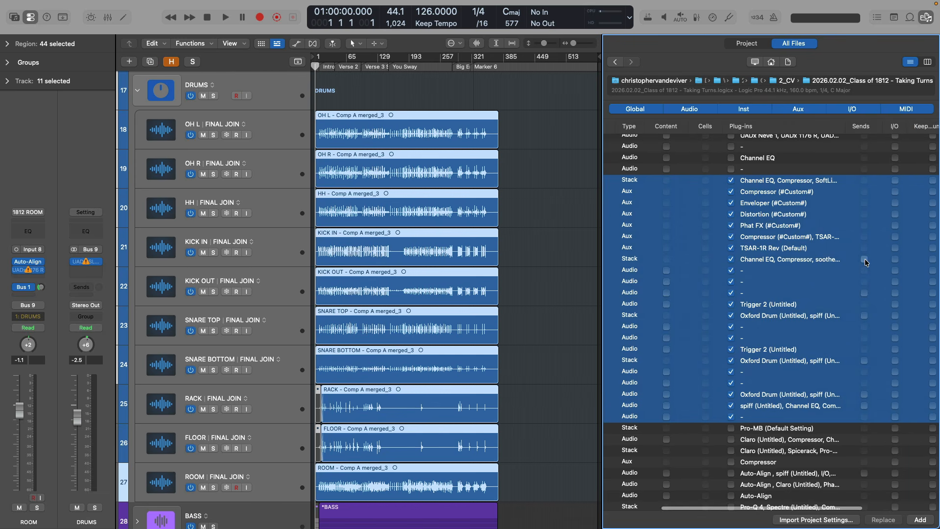
click(864, 259)
click(895, 259)
scroll(788, 275, left, 5)
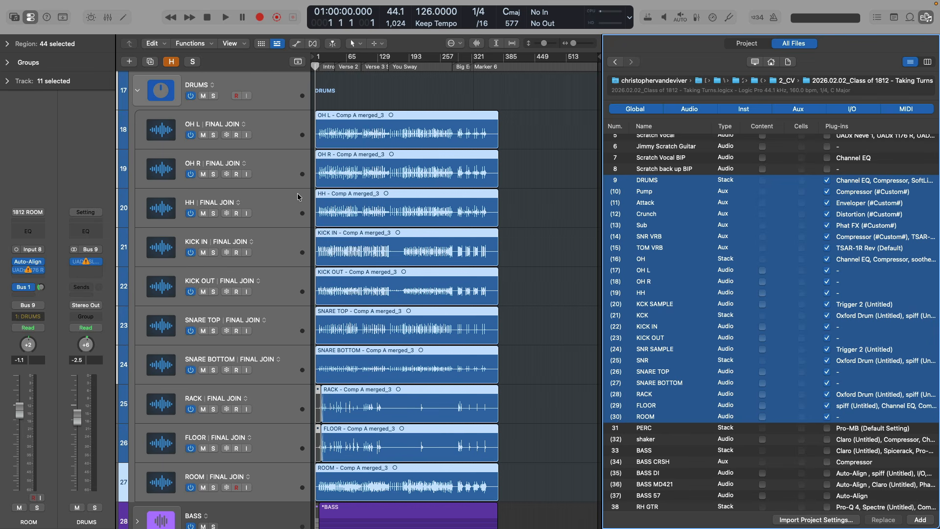
Select the song's FLOOR track and clear the plug-ins, sends and I/O import marks on the source drum tracks
click(283, 441)
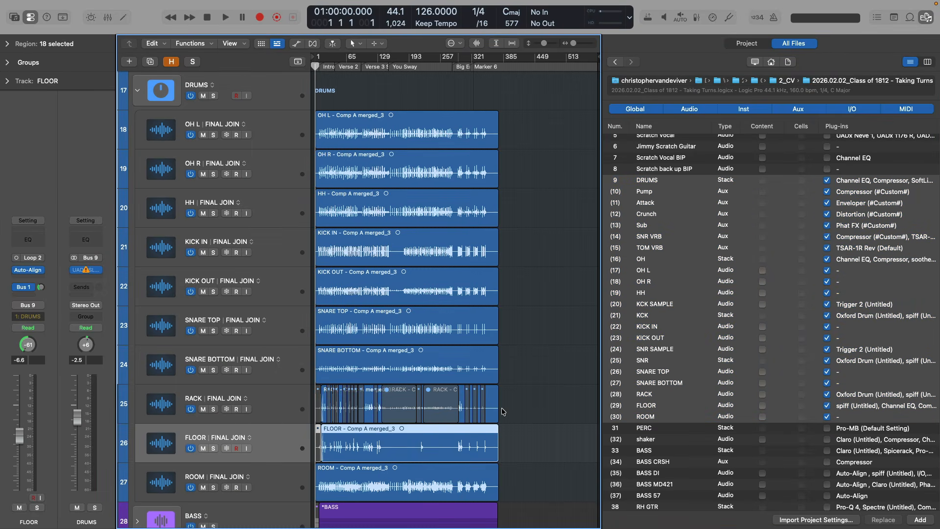
click(675, 278)
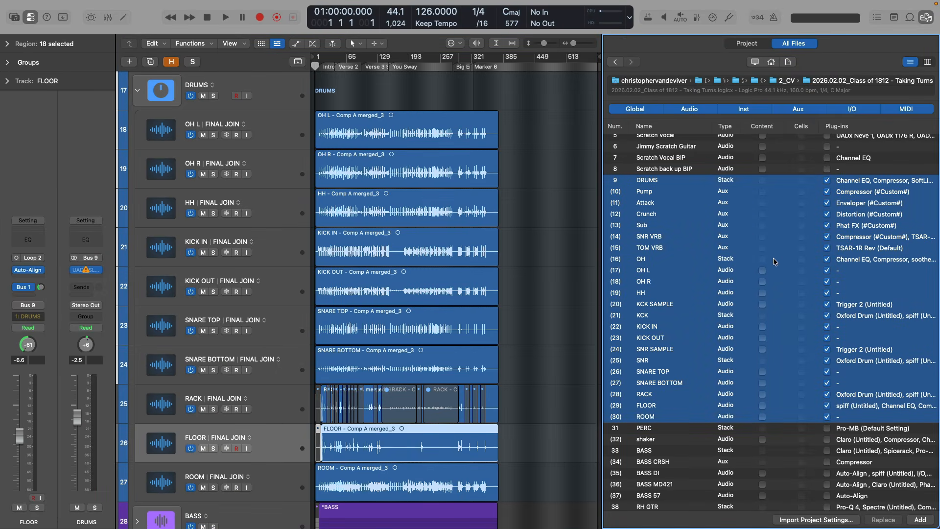
click(827, 180)
scroll(830, 200, right, 9)
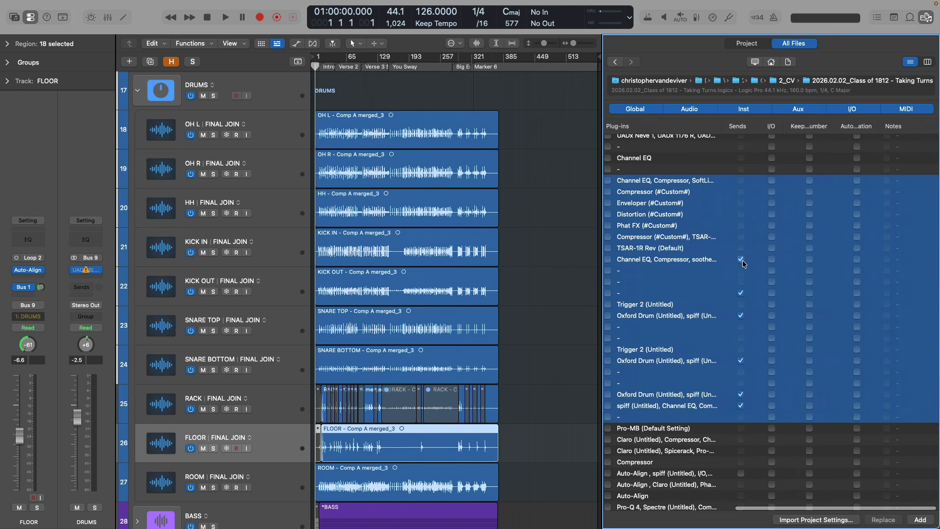
scroll(714, 387, left, 9)
click(692, 427)
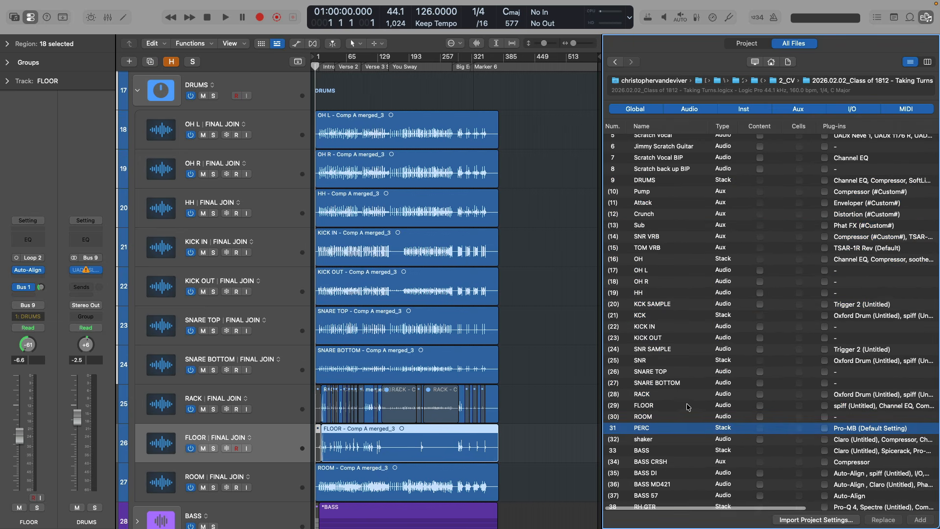
Replace the song's FLOOR channel settings with the source FLOOR track's plug-ins, sends and I/O, adding all its auxes
click(827, 406)
click(825, 406)
scroll(827, 406, right, 5)
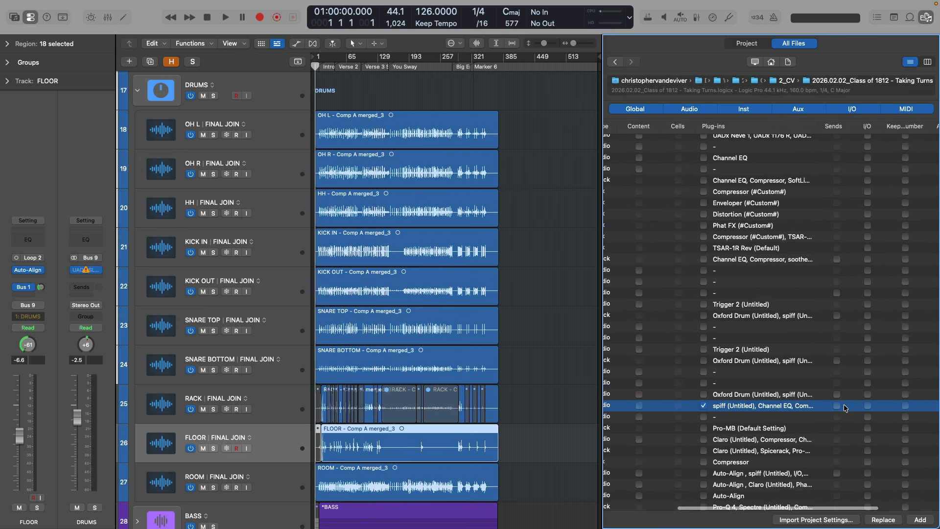
click(836, 405)
click(867, 406)
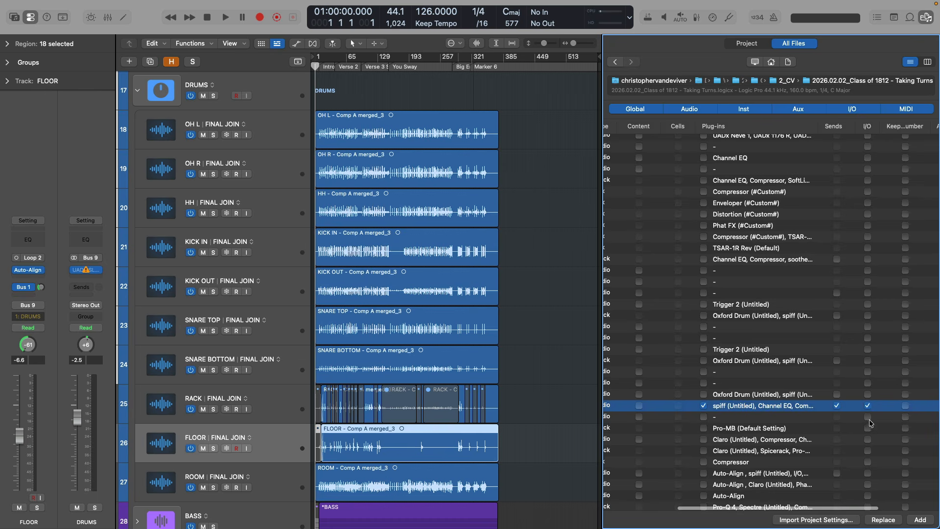
click(881, 520)
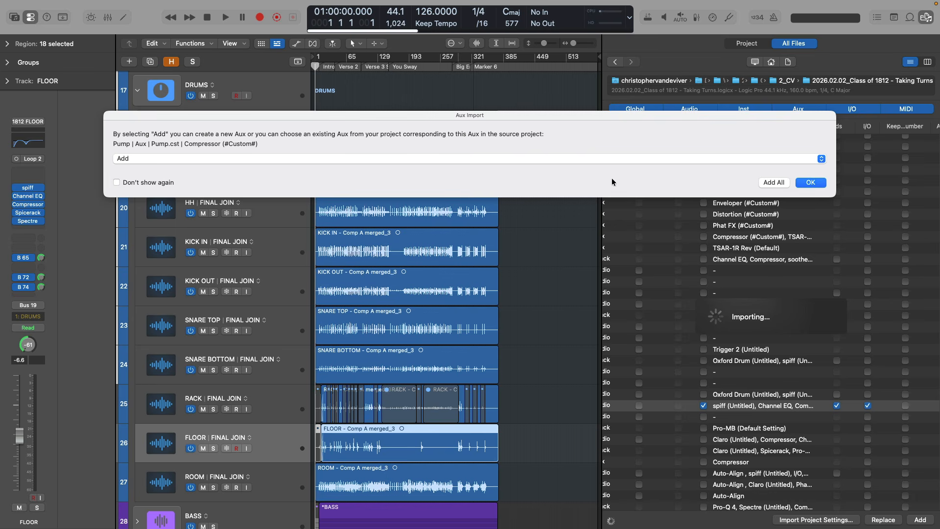
click(763, 184)
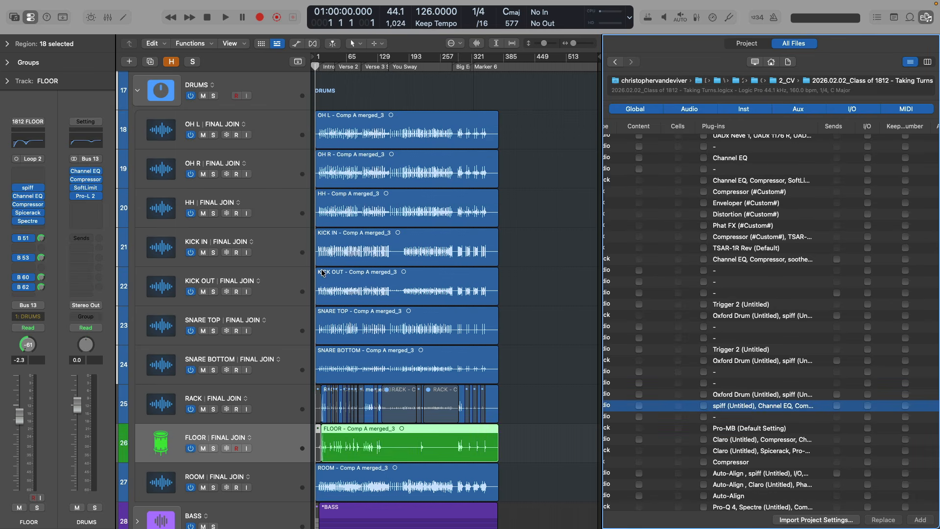
Inspect the FLOOR track's imported channel strip and the aux behind each of its four sends
click(167, 443)
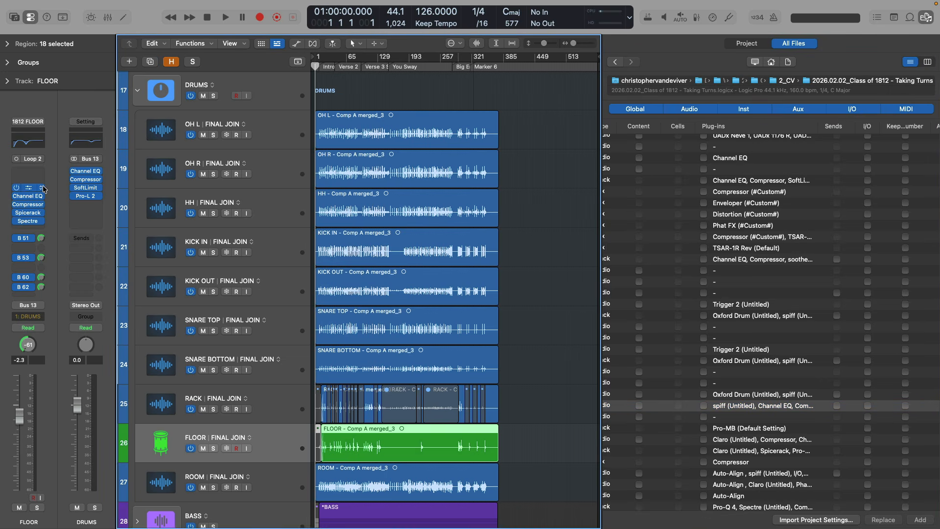
click(32, 239)
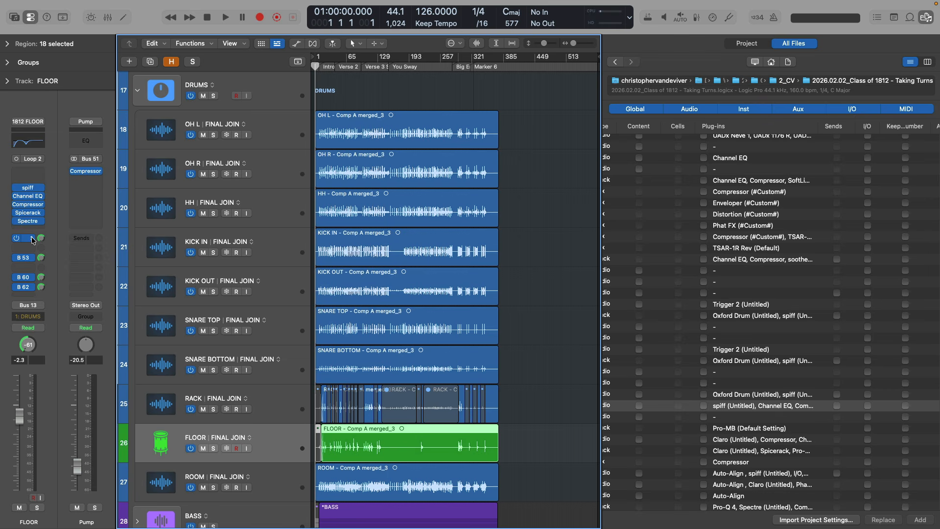
click(32, 258)
click(29, 277)
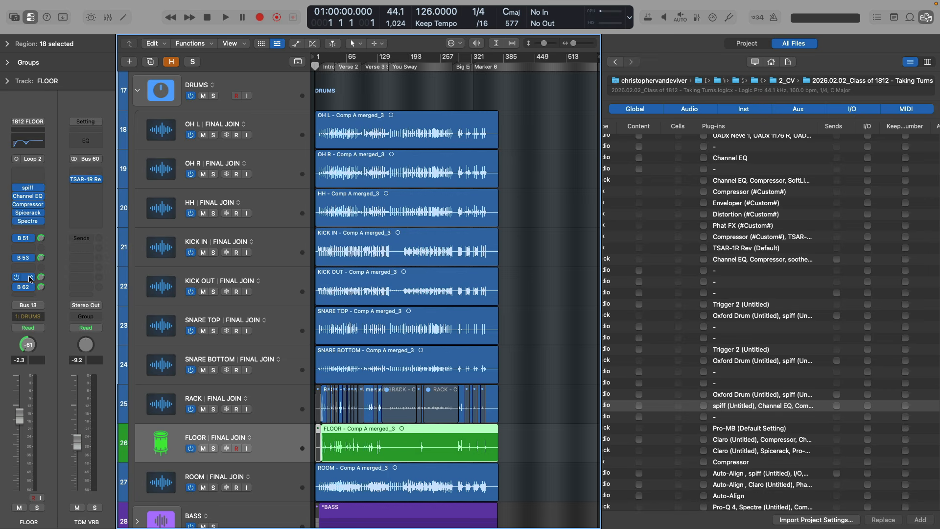
click(29, 287)
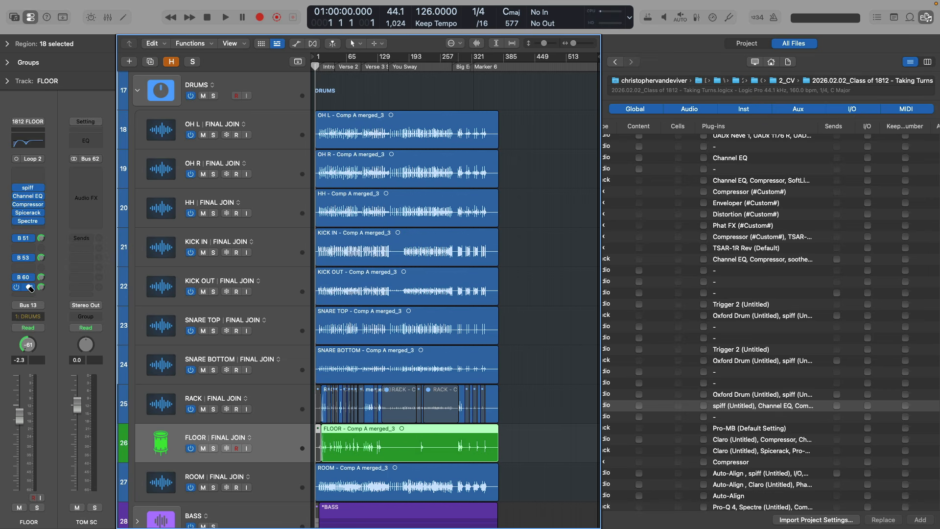
Undo the FLOOR track's replacement with the source project's channel settings
key(super+z)
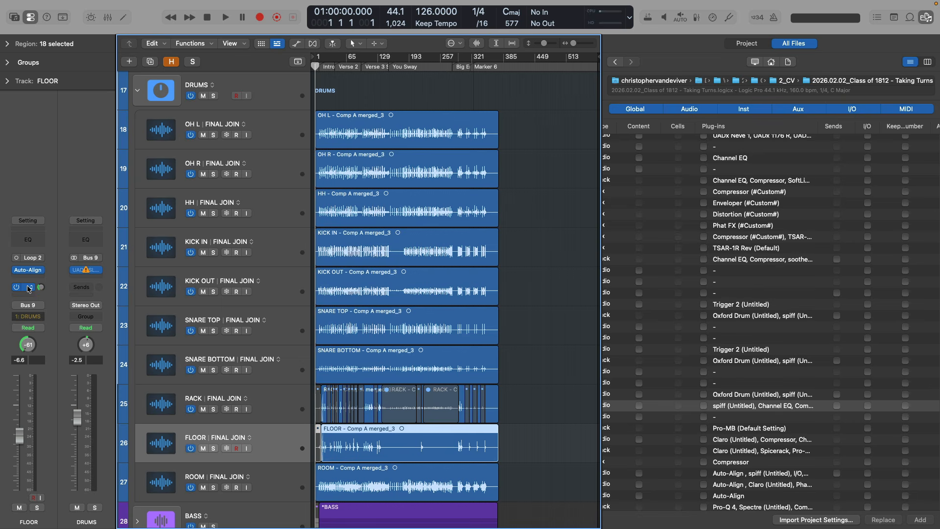
scroll(733, 210, left, 5)
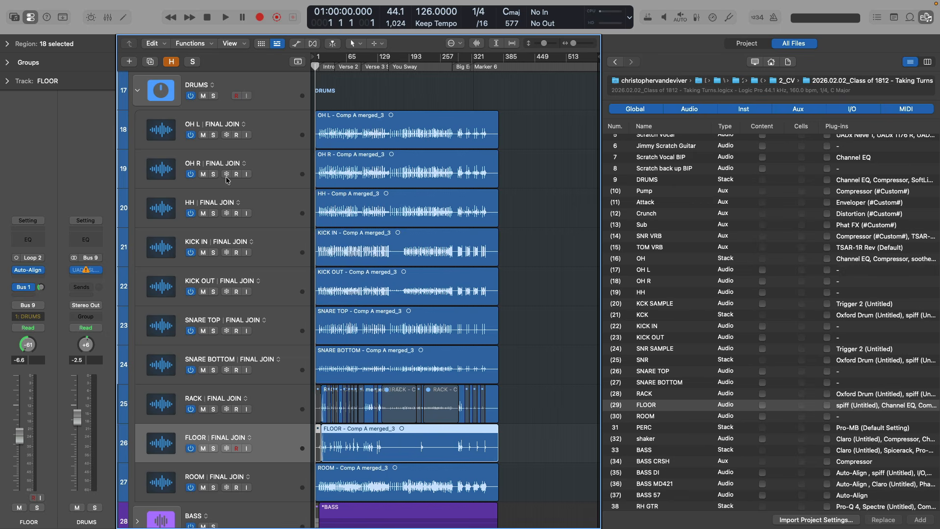
Collapse the song's DRUMS stack and mark plug-ins, sends and I/O for import on the source tracks from DRUMS through ROOM
click(139, 91)
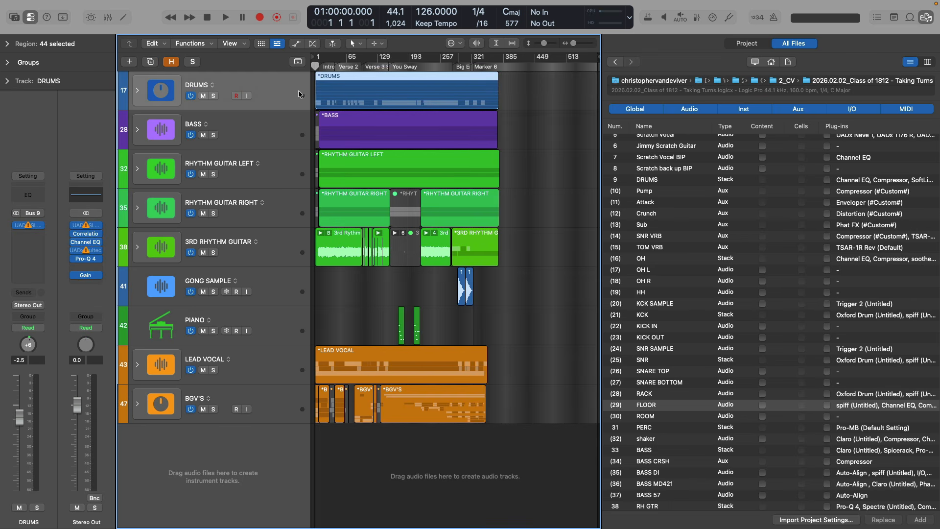
click(676, 183)
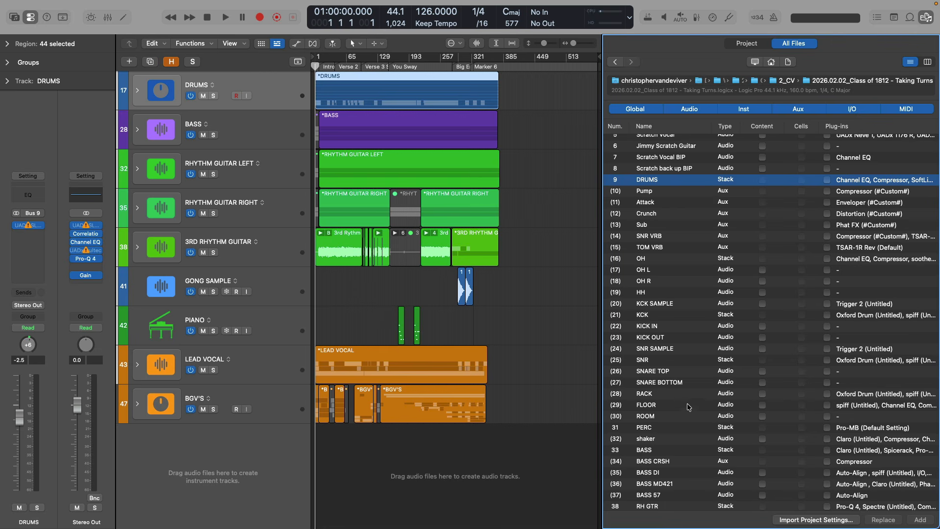
shift+click(688, 418)
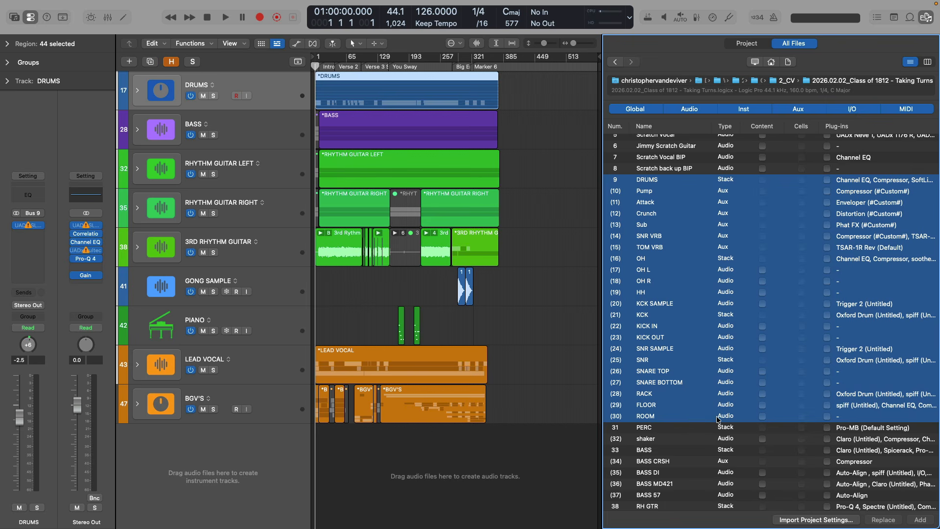
click(826, 416)
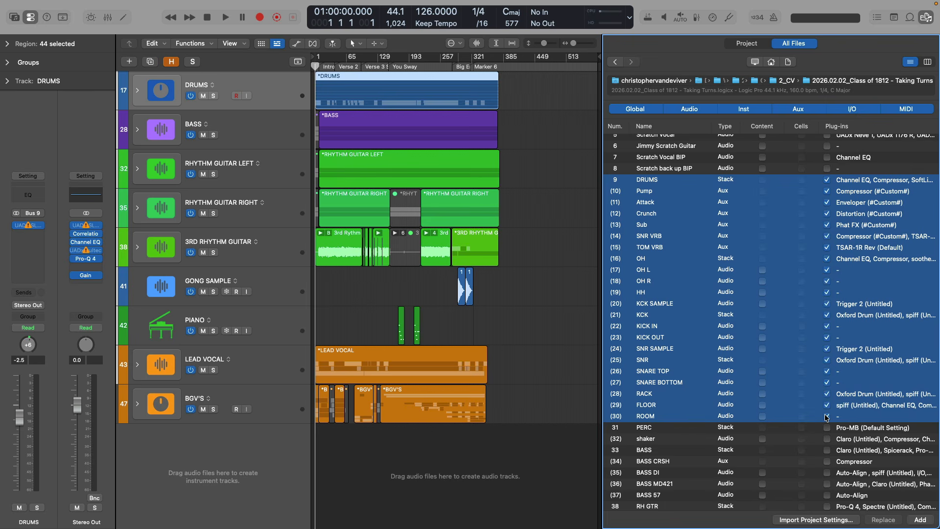
scroll(762, 316, right, 5)
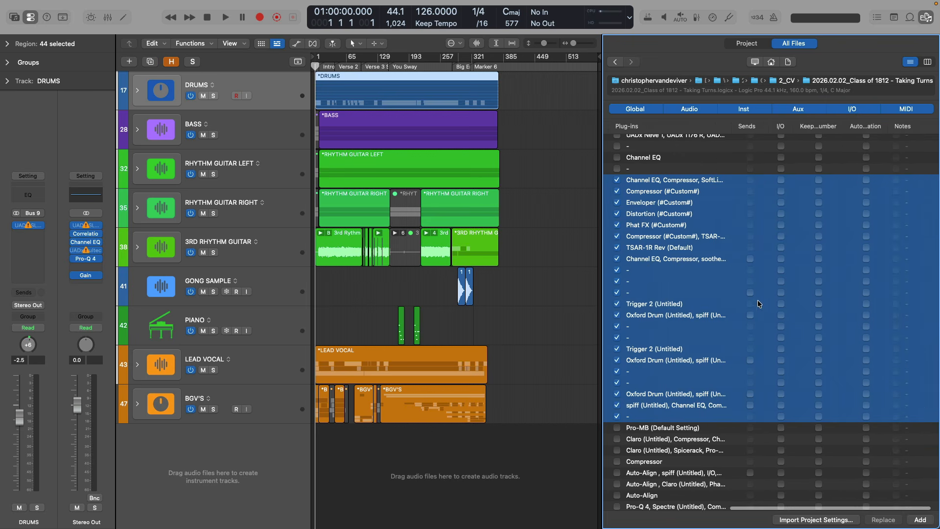
click(750, 259)
click(781, 270)
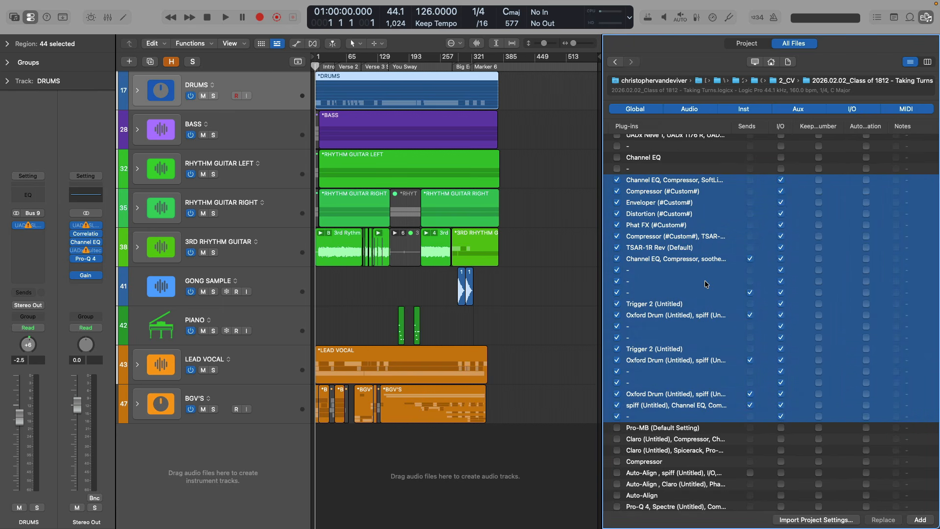
scroll(874, 489, left, 5)
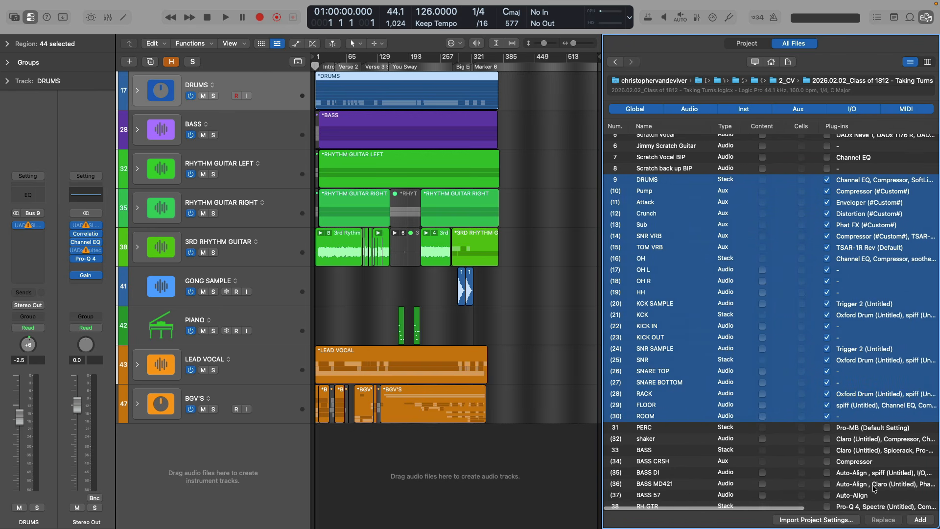
Add the marked source drum tracks to the song with all their auxes and expand the new DRUMS stack
click(920, 519)
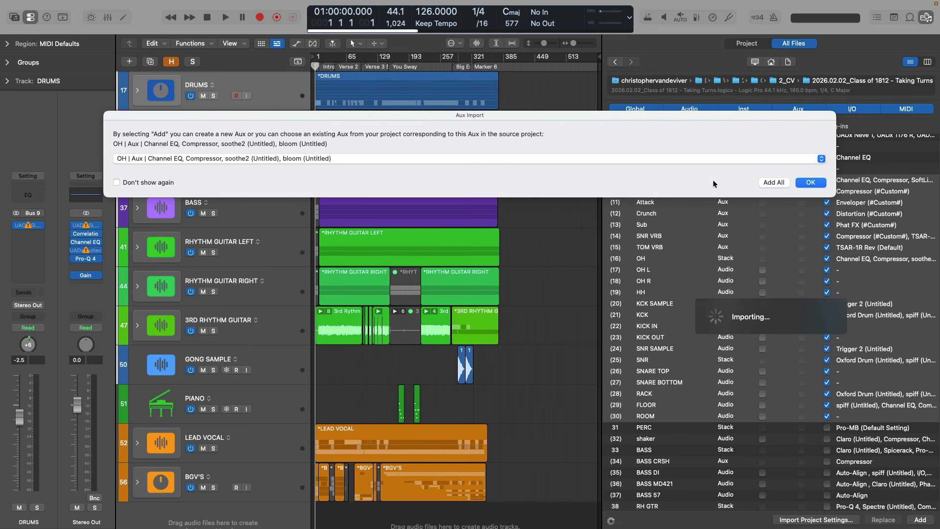
click(773, 182)
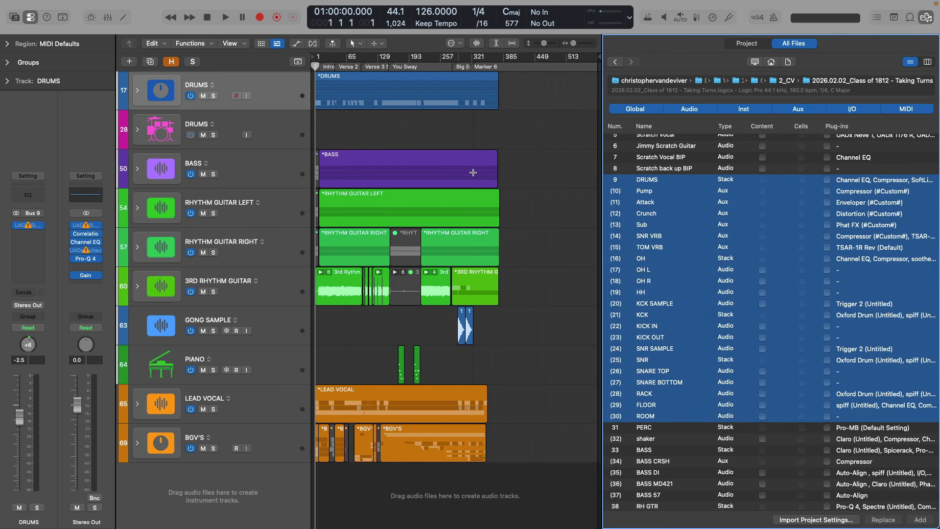
click(290, 128)
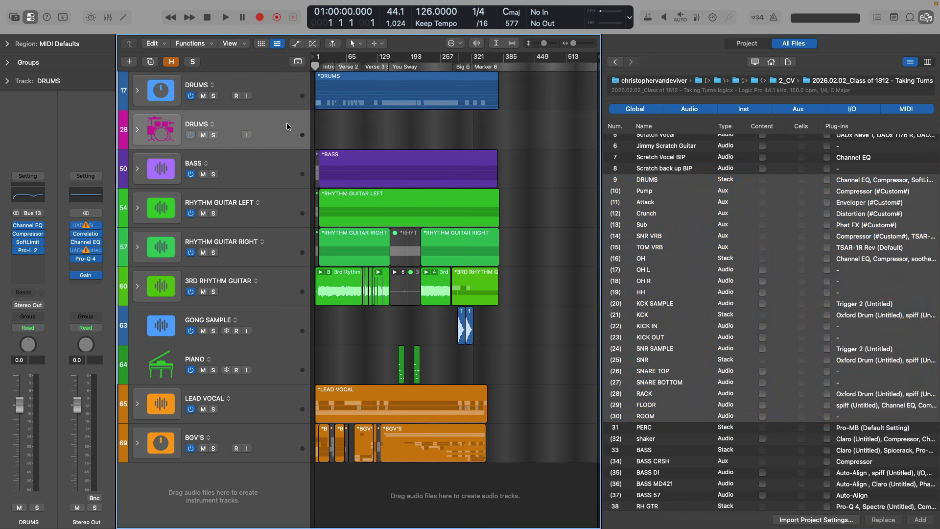
click(137, 129)
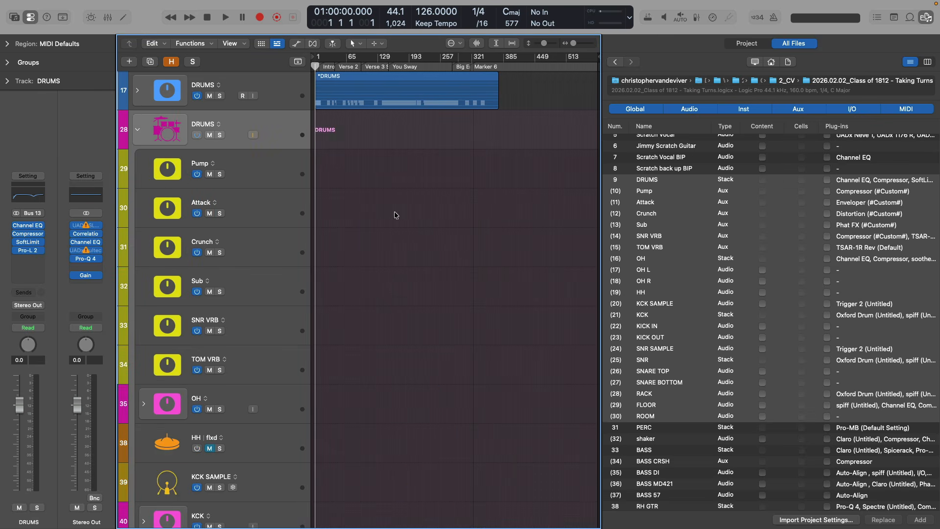
key(super+Up)
key(super+Up)
key(super+Up)
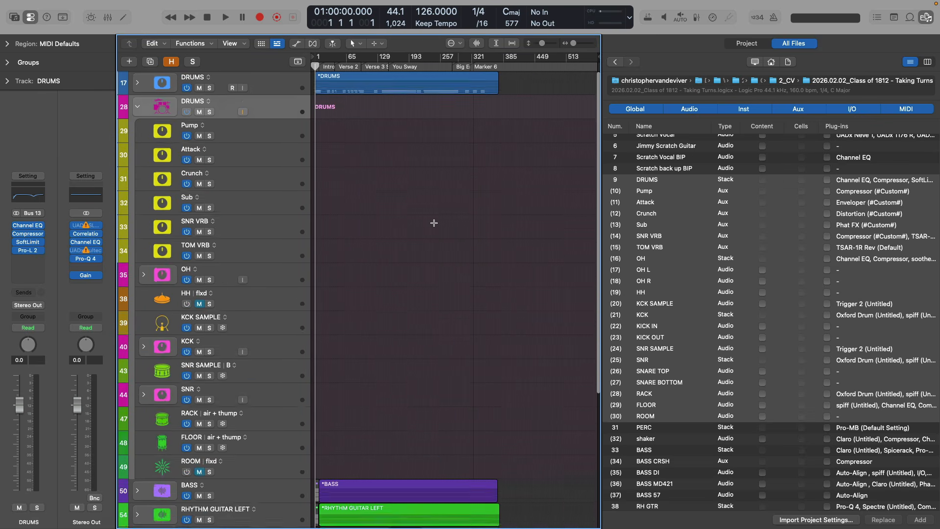
Review the plug-ins, sends and outputs of the imported drum channels in the mixer, from DRUMS through ROOM
key(x)
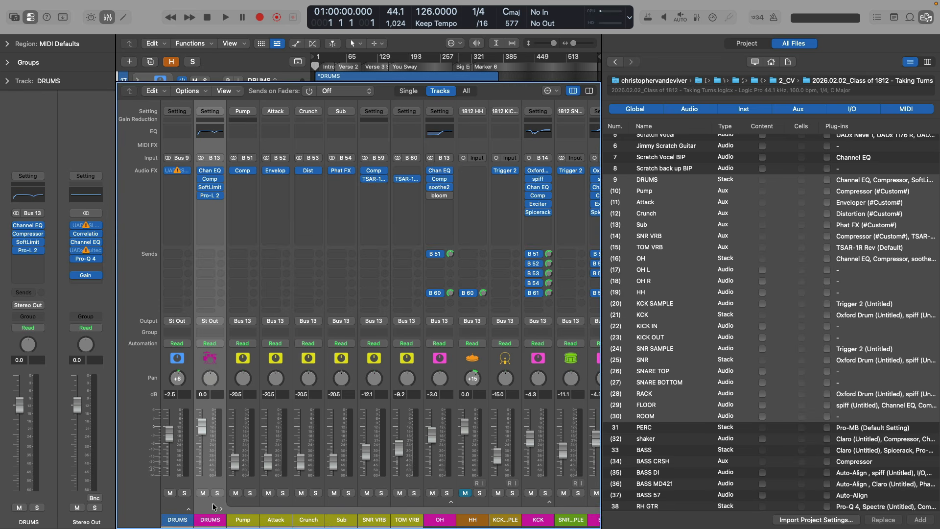
scroll(211, 509, right, 10)
shift+click(489, 503)
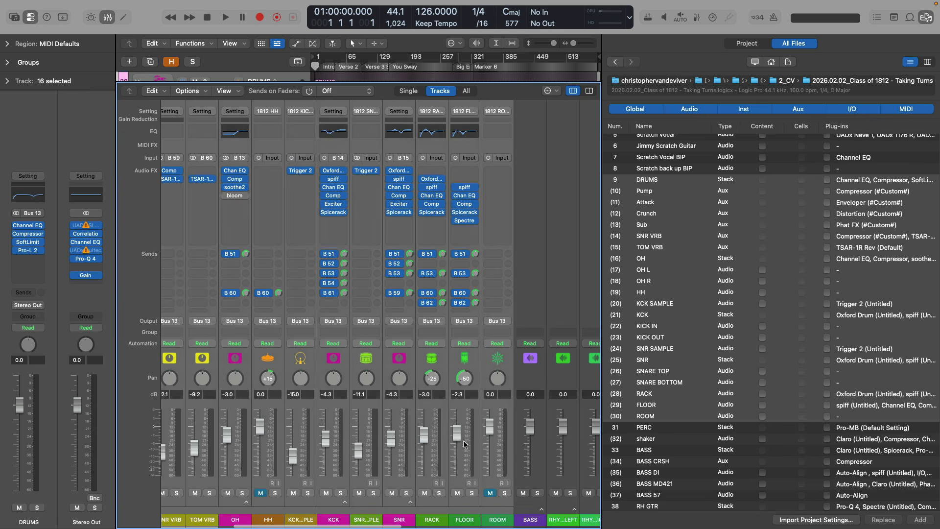
scroll(386, 324, left, 3)
scroll(387, 324, left, 10)
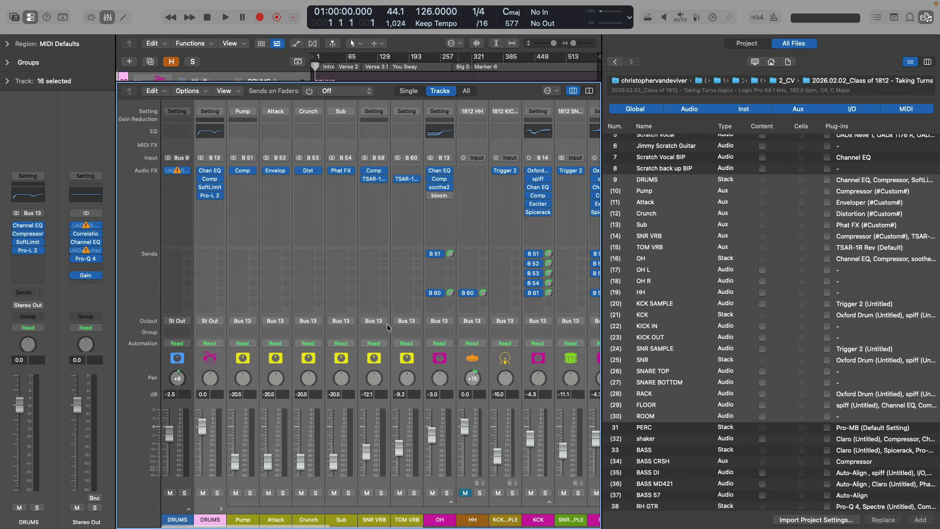
scroll(386, 324, right, 2)
scroll(381, 322, left, 2)
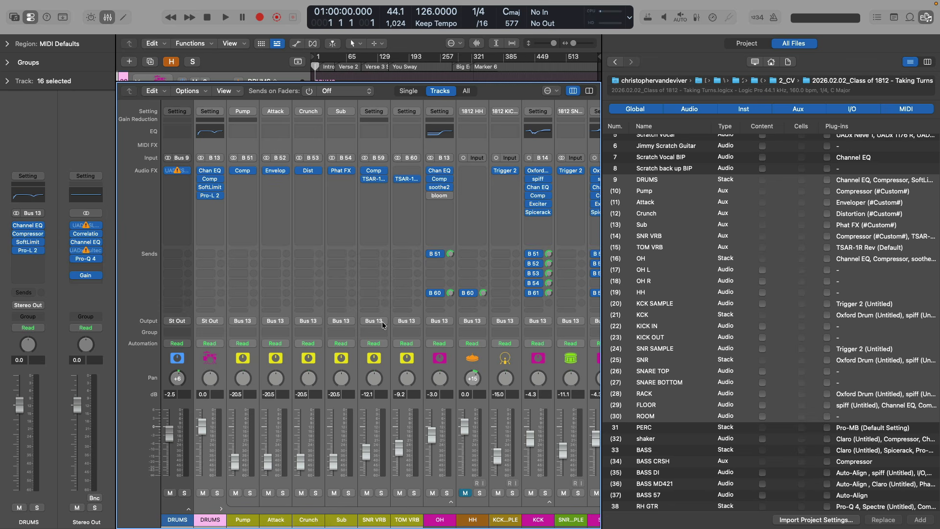
key(x)
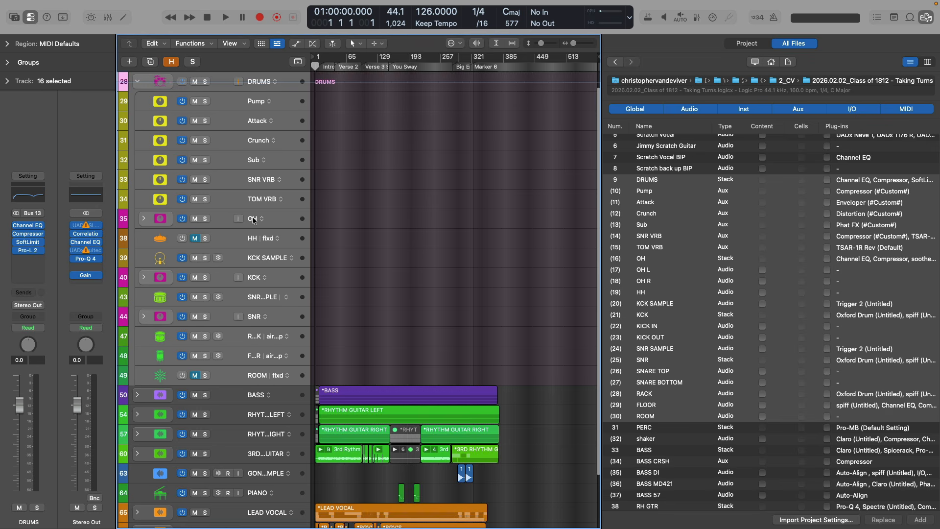
Expand the song's original DRUMS stack and the imported OH sub-stack so their tracks can be matched
scroll(345, 155, up, 1)
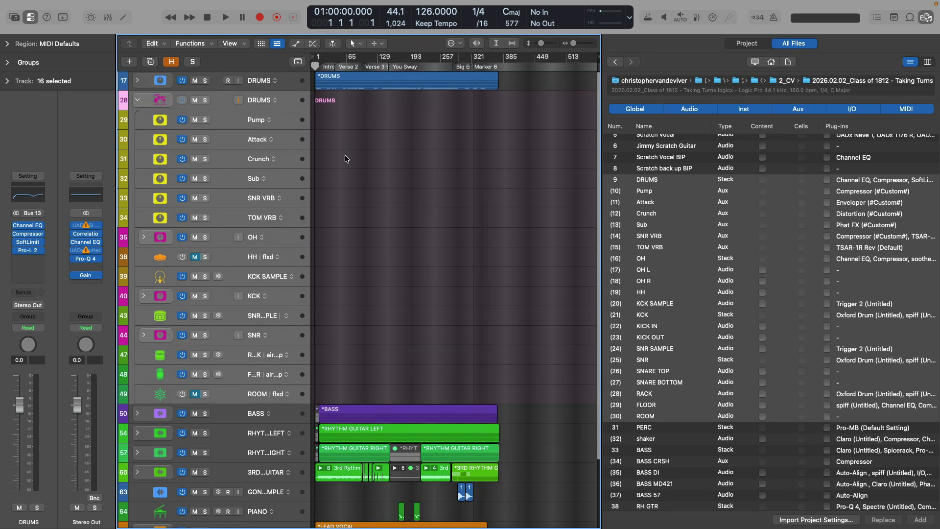
click(138, 81)
scroll(352, 116, down, 1)
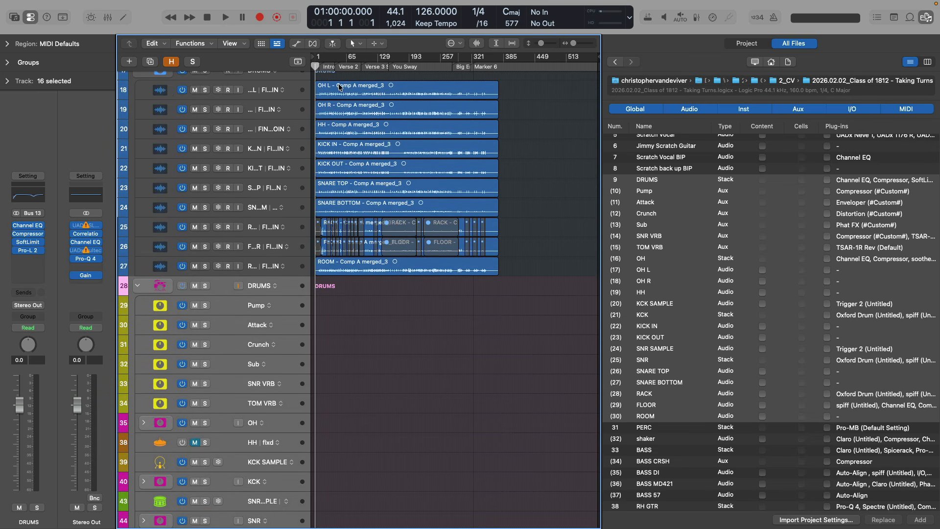
mouse_move(340, 87)
mouse_down()
mouse_move(336, 422)
mouse_move(330, 89)
mouse_up()
click(281, 424)
click(143, 422)
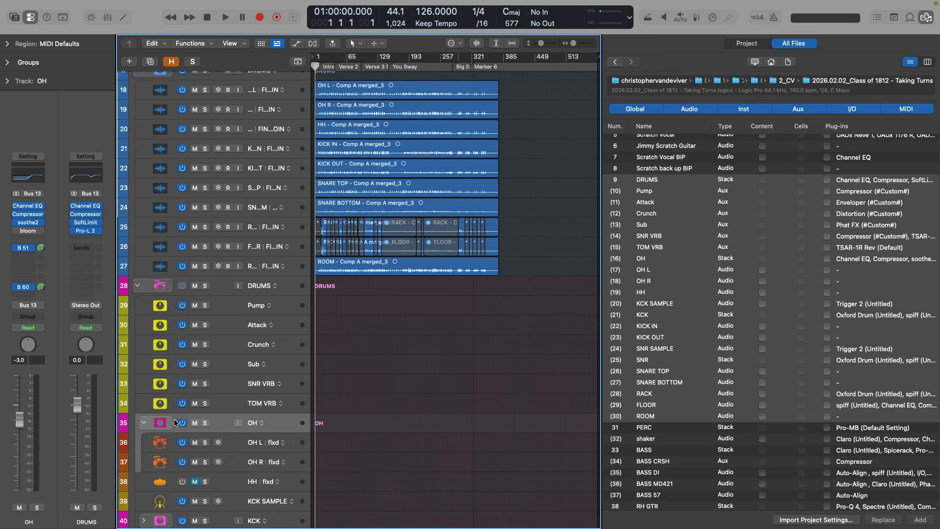
scroll(338, 352, down, 3)
scroll(337, 347, up, 2)
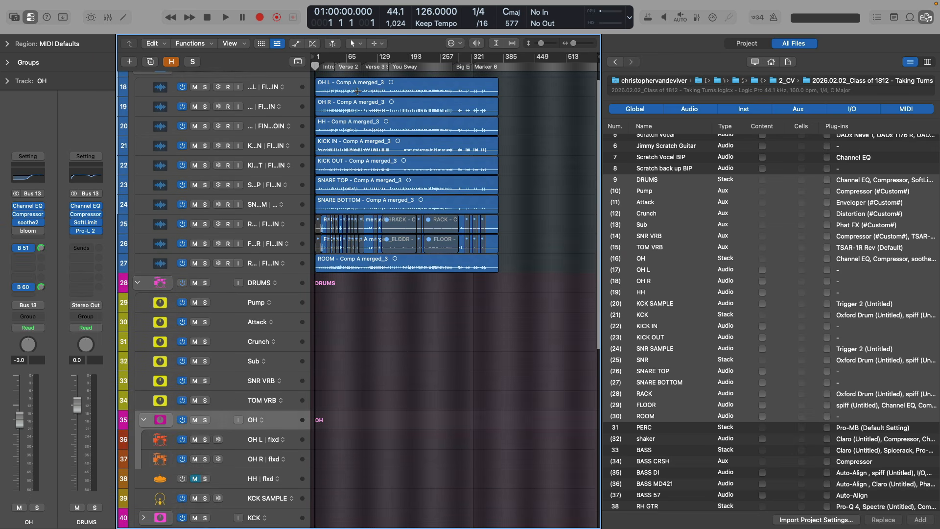
Move the OH L, OH R, HH and KICK IN regions onto the matching imported tracks and expand the KCK stack
drag(358, 91, 348, 439)
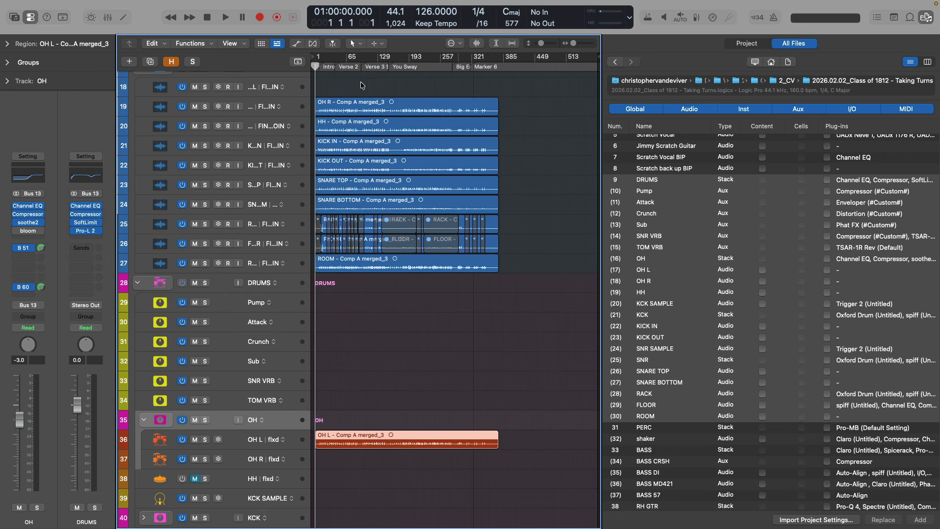
drag(356, 103, 348, 465)
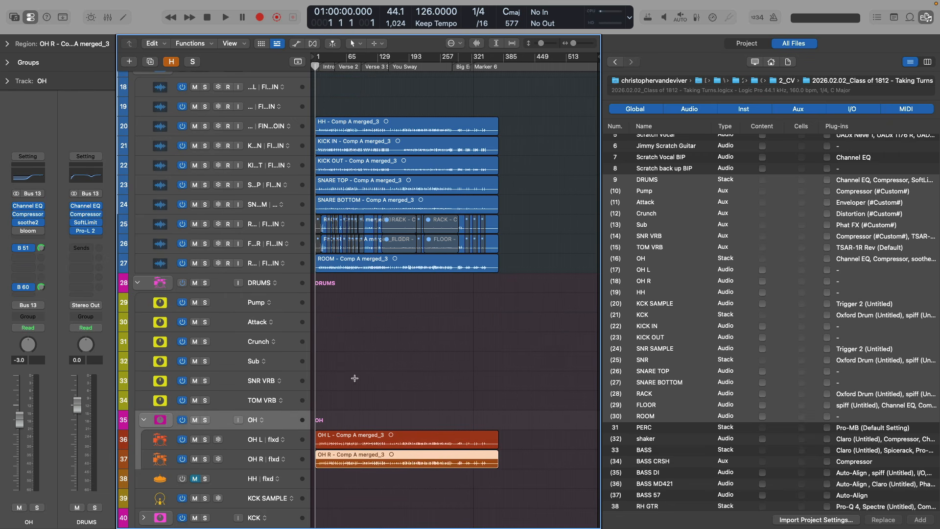
scroll(360, 311, down, 1)
drag(361, 96, 357, 449)
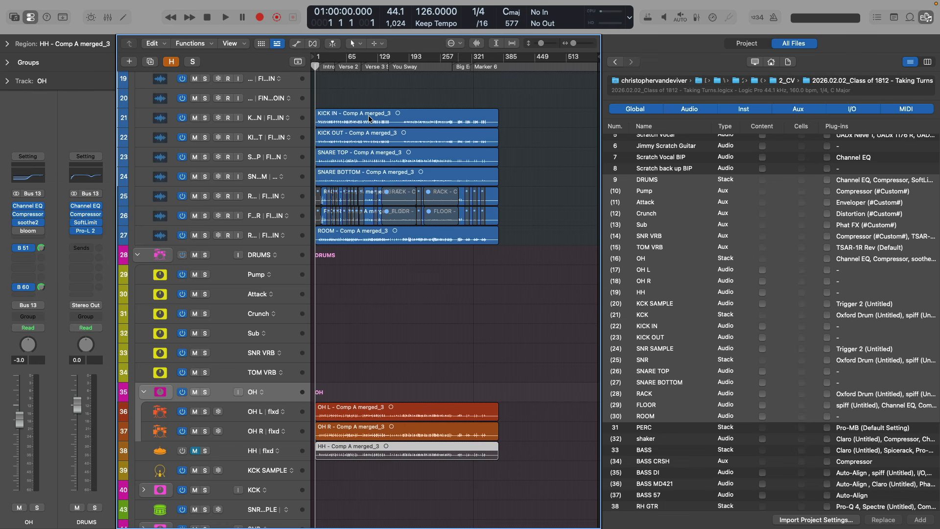
drag(368, 115, 350, 482)
scroll(245, 431, down, 5)
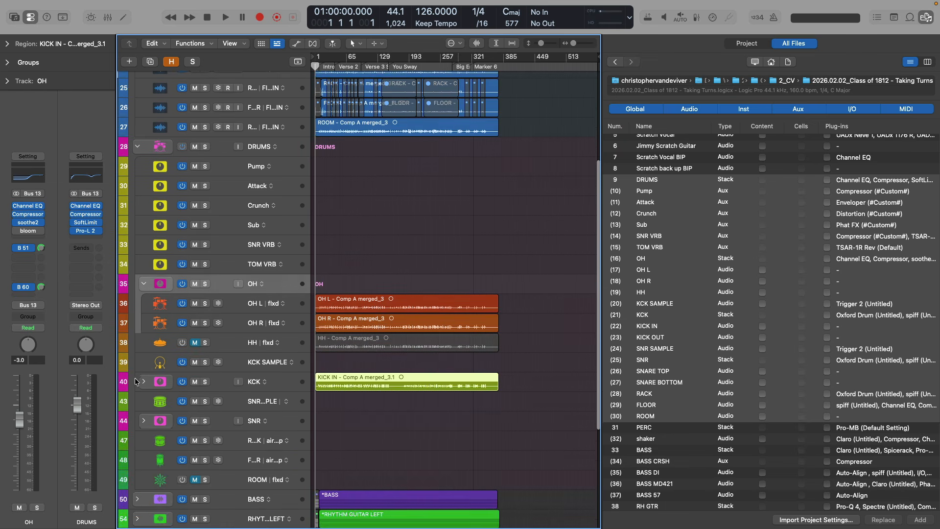
click(143, 381)
scroll(345, 145, up, 3)
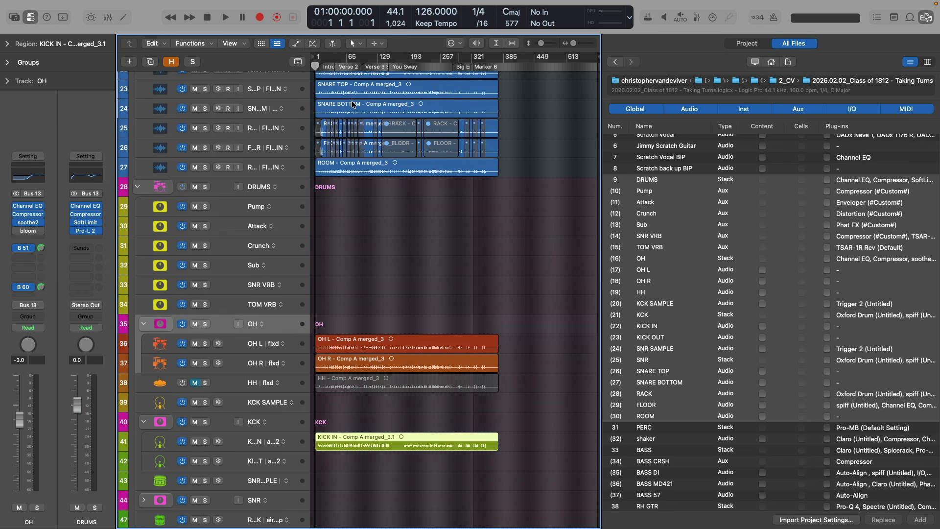
Undo the moves of the overhead, hi-hat and kick regions onto the imported tracks
key(super+z)
key(super+z)
key(super+z)
key(super+z)
key(super+z)
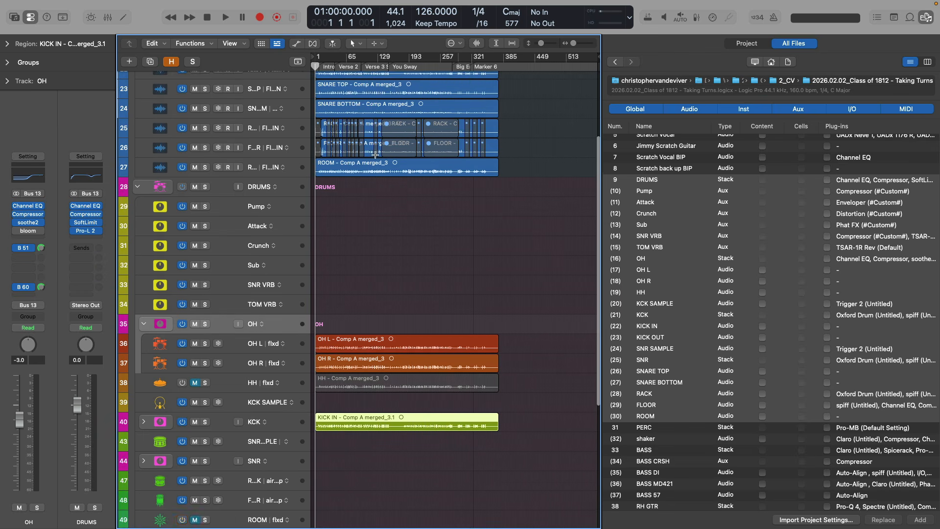
scroll(295, 102, up, 8)
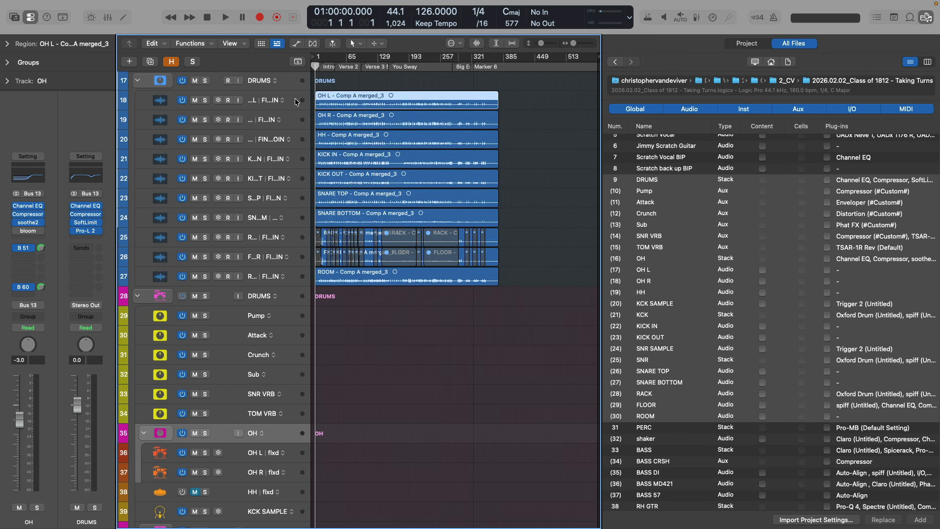
Select the original drum tracks OH L through ROOM, enable groups and switch them all to the ORIGINAL track alternative
click(295, 102)
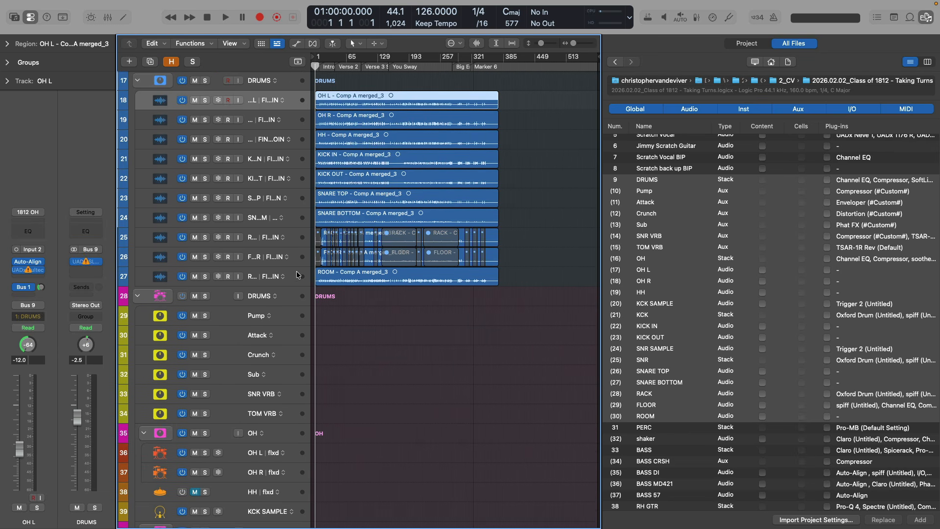
shift+click(298, 275)
click(281, 101)
key(shift+g)
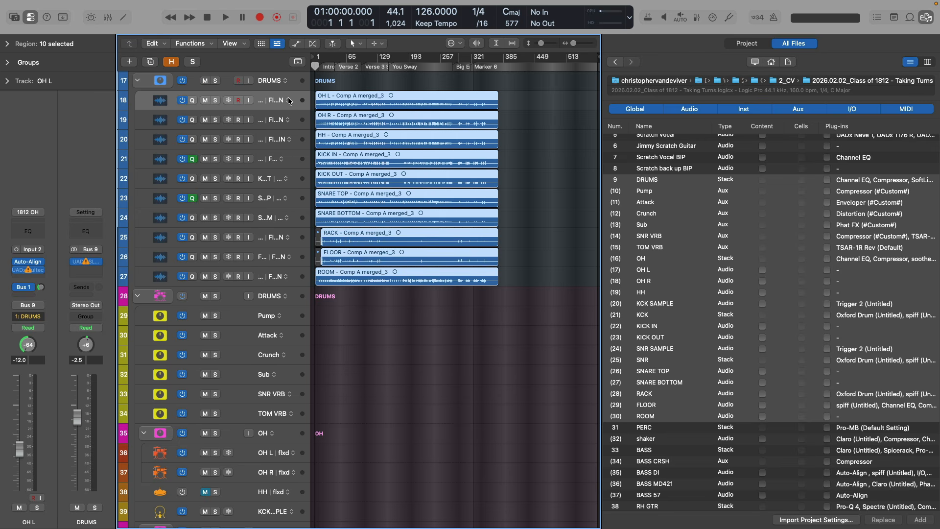
click(281, 100)
click(307, 139)
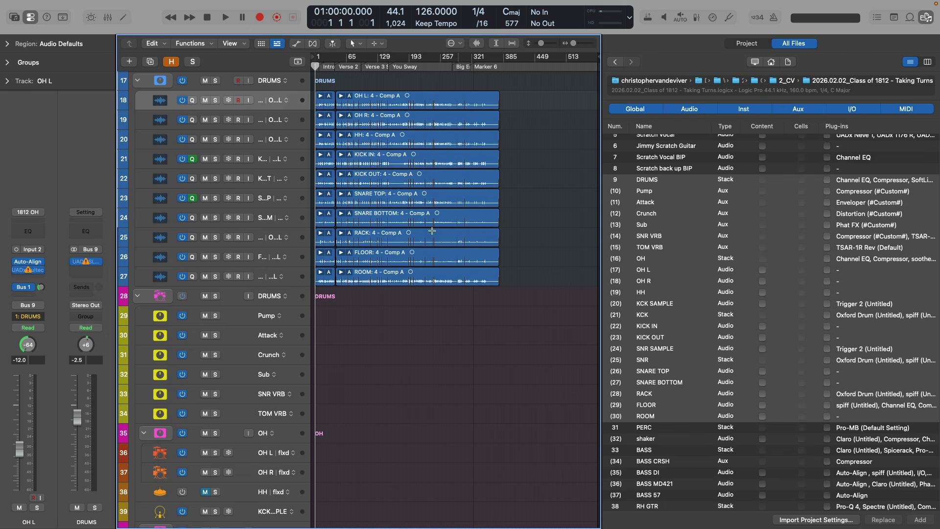
Collapse the song's original DRUMS stack, turn it off and hide it
key(z)
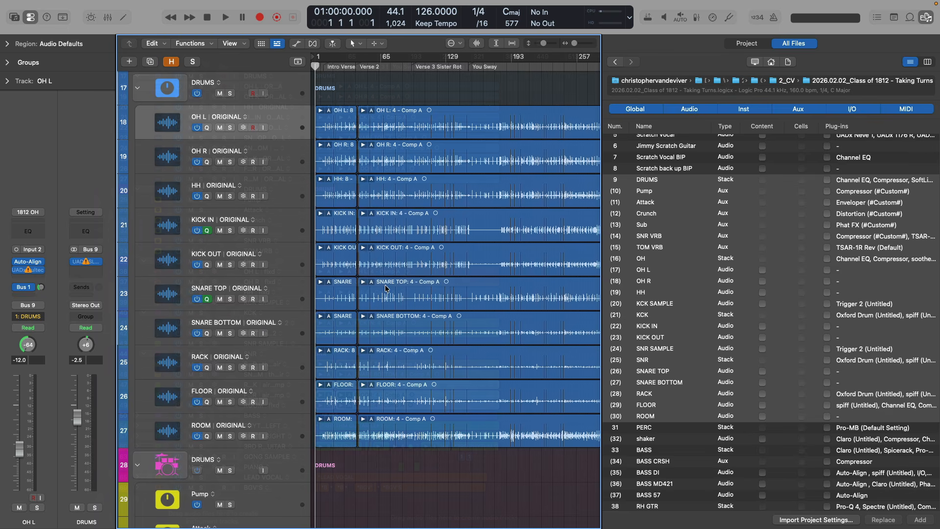
key(z)
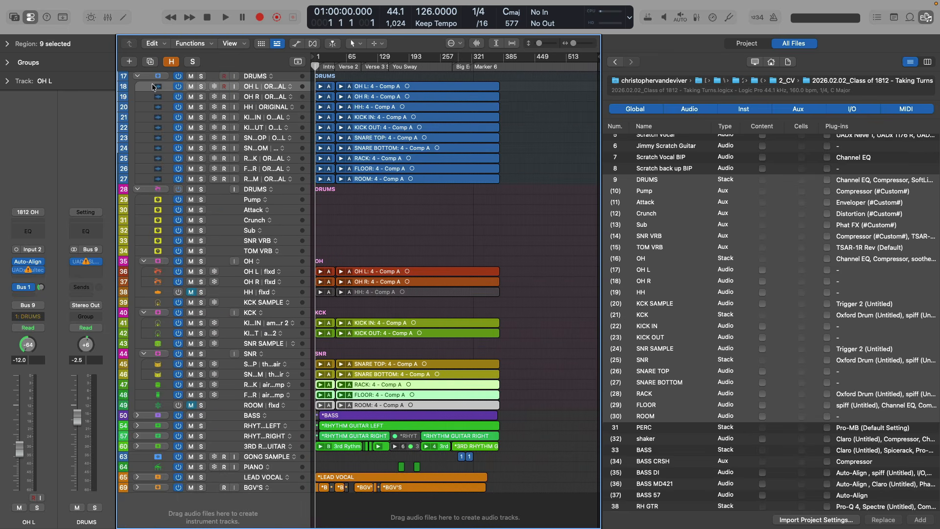
click(138, 76)
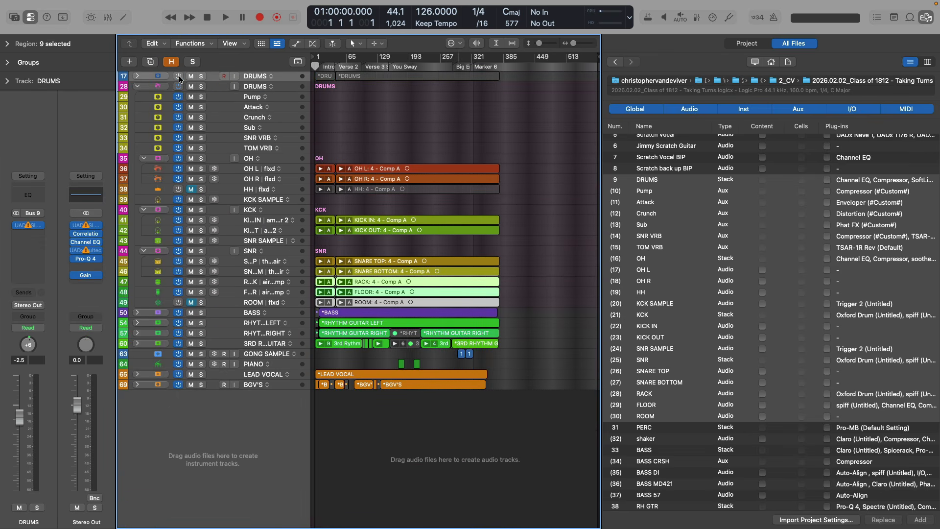
key(ctrl+h)
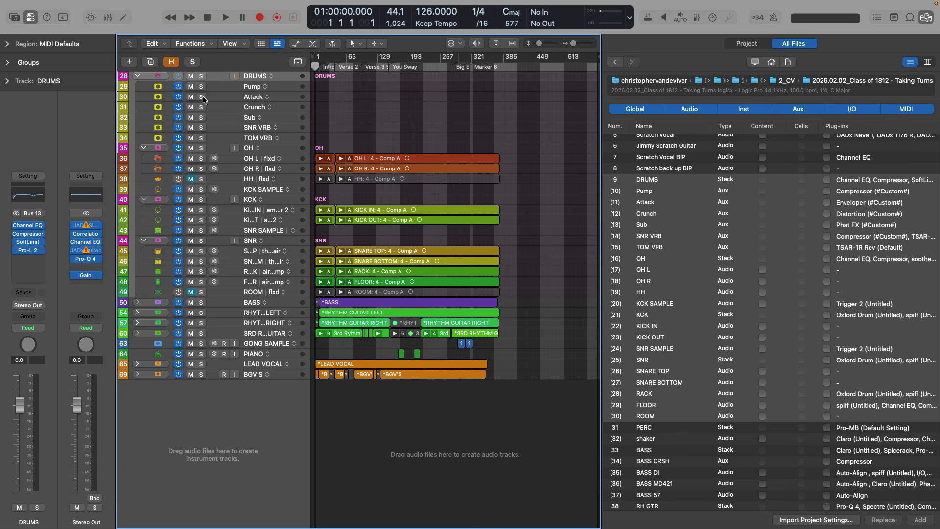
Examine the imported drum tracks with their regions and their channel strips in the mixer
drag(327, 148, 548, 354)
scroll(530, 336, left, 2)
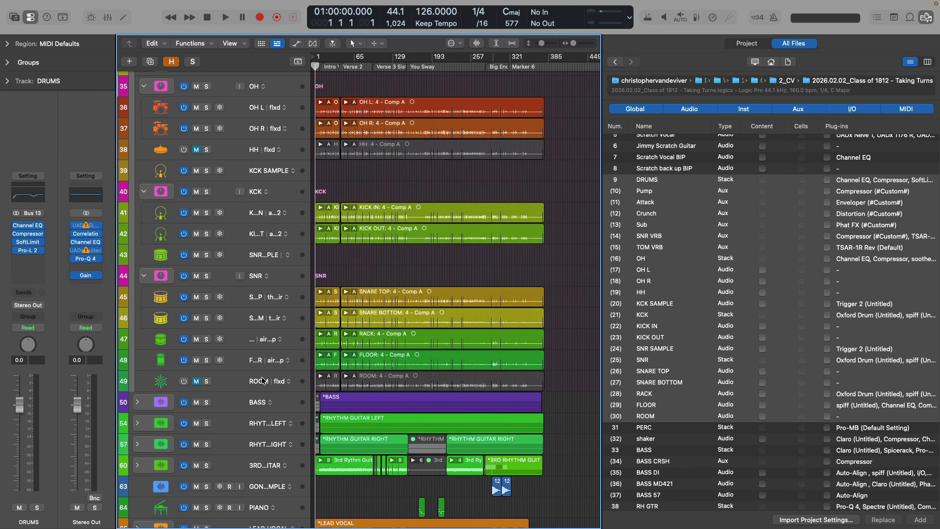
key(x)
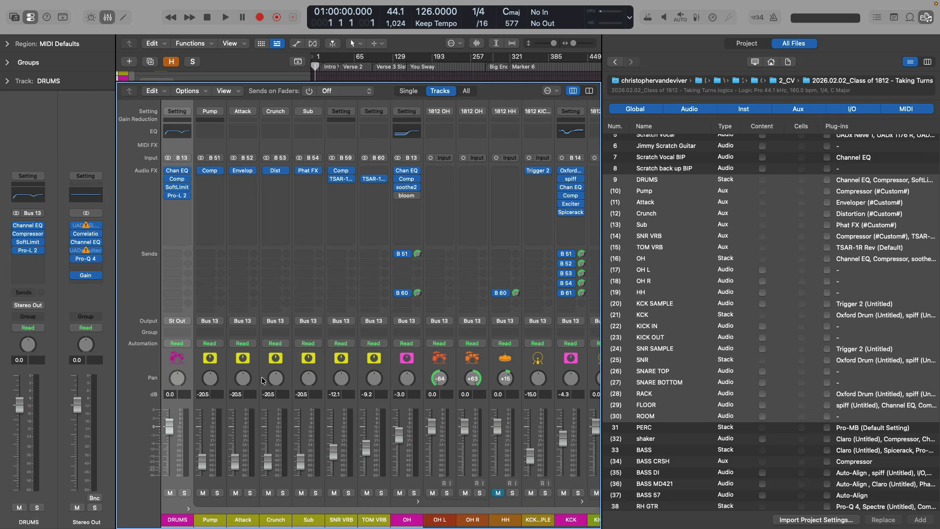
key(x)
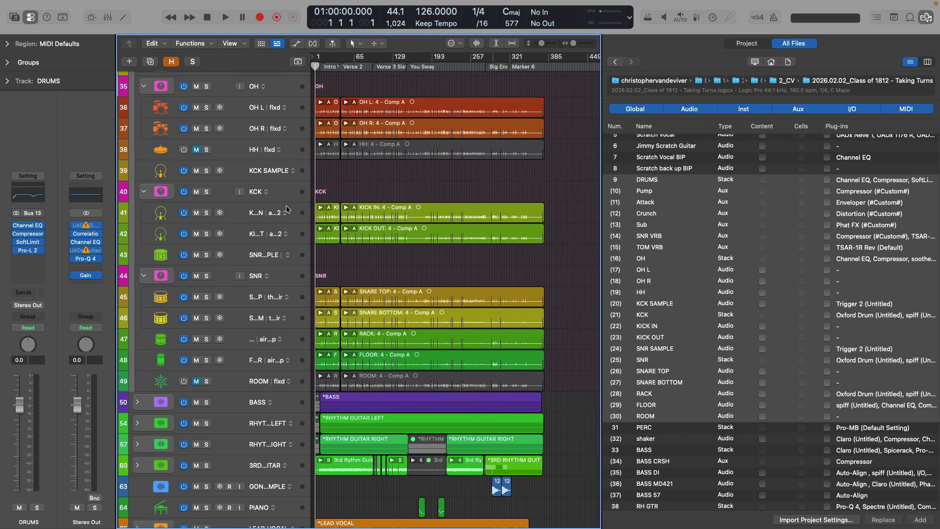
scroll(210, 104, up, 5)
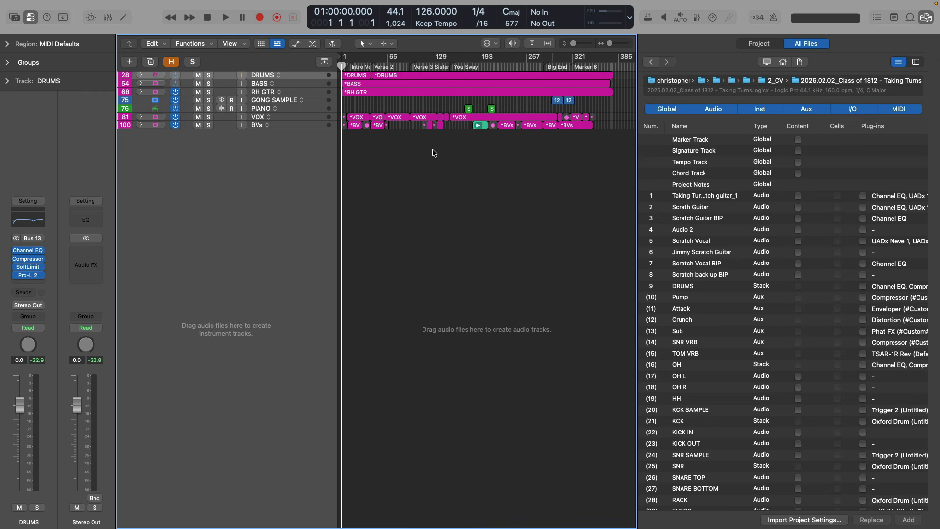
Expand all track stacks, inspect the drum channels' plug-ins, sends and outputs in the mixer, and collapse the stacks again
alt+click(140, 75)
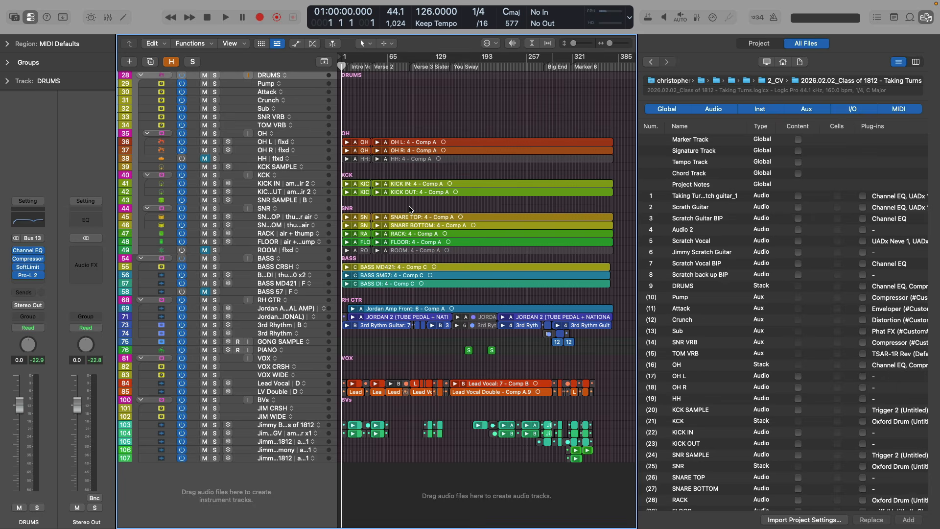
key(x)
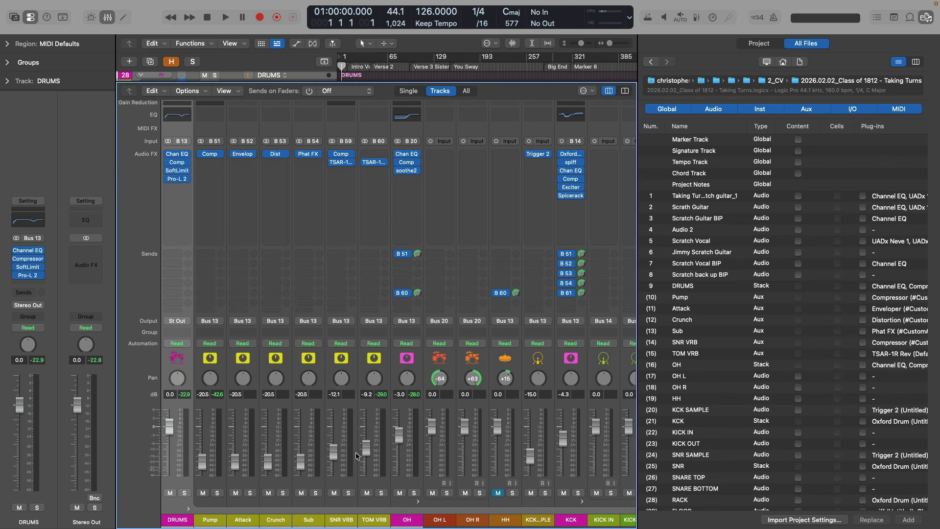
scroll(397, 312, right, 5)
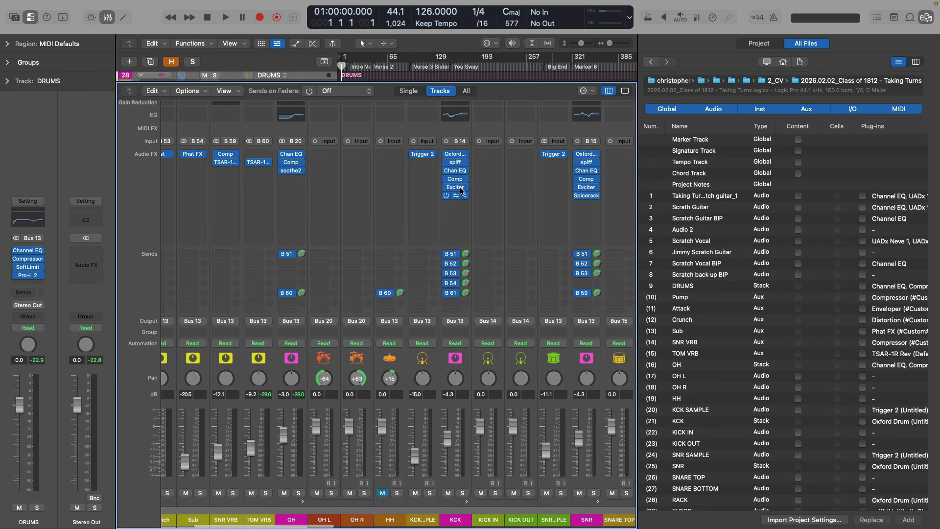
key(x)
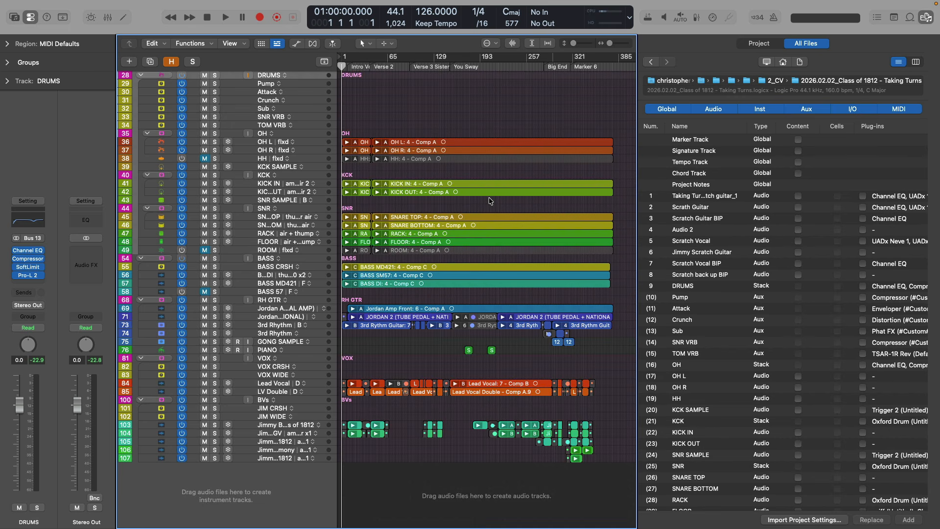
alt+click(142, 75)
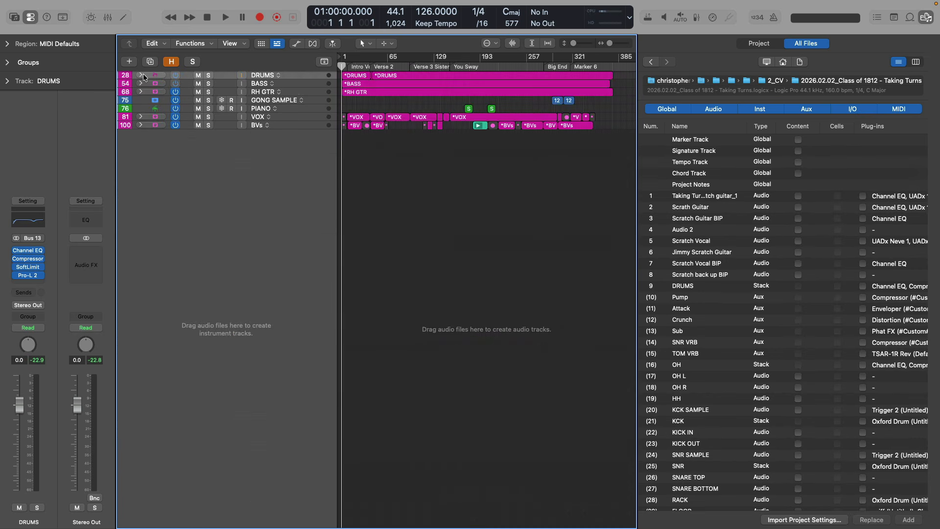
Select the Stereo Out channel in the mixer and mark the source project's Stereo Out plug-ins for import
key(x)
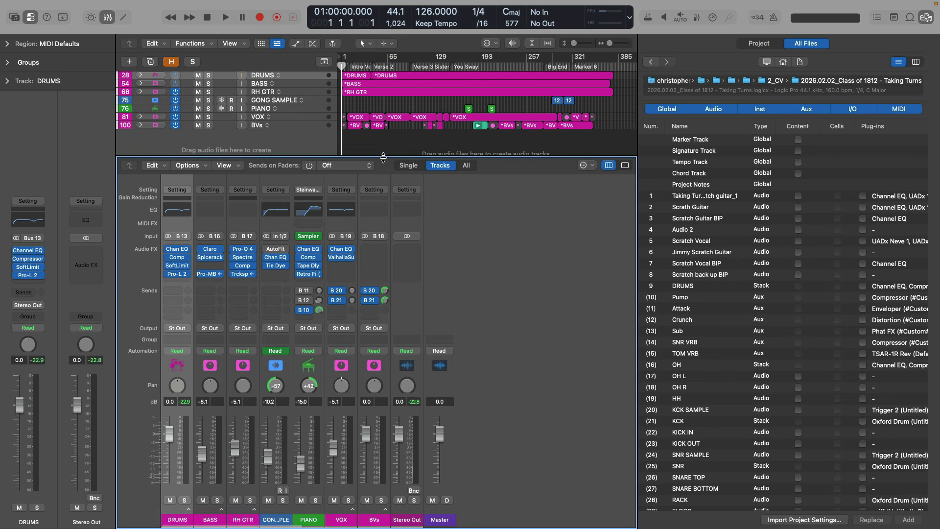
click(406, 514)
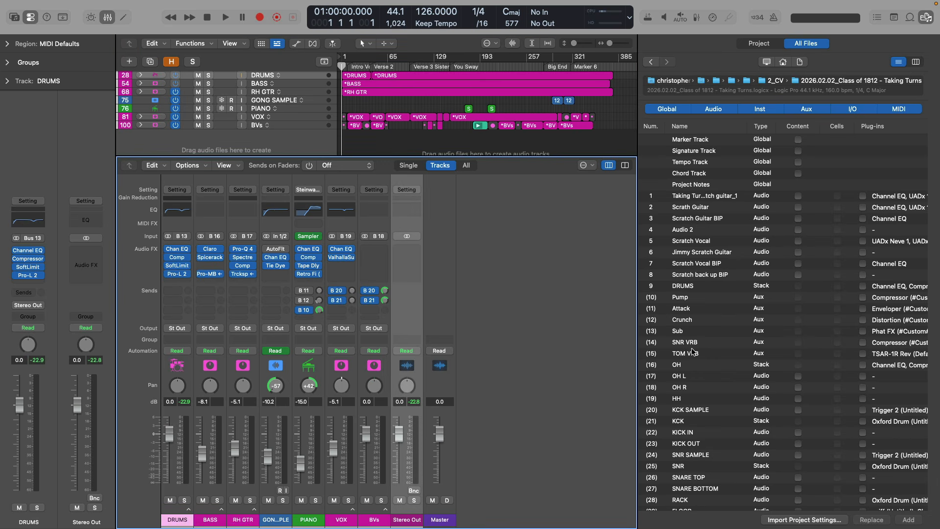
scroll(692, 351, down, 20)
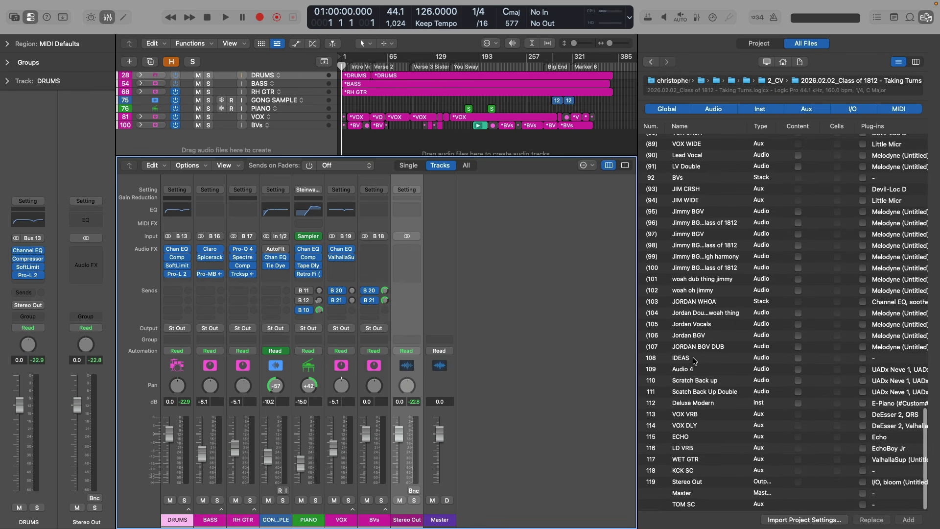
click(728, 482)
click(862, 482)
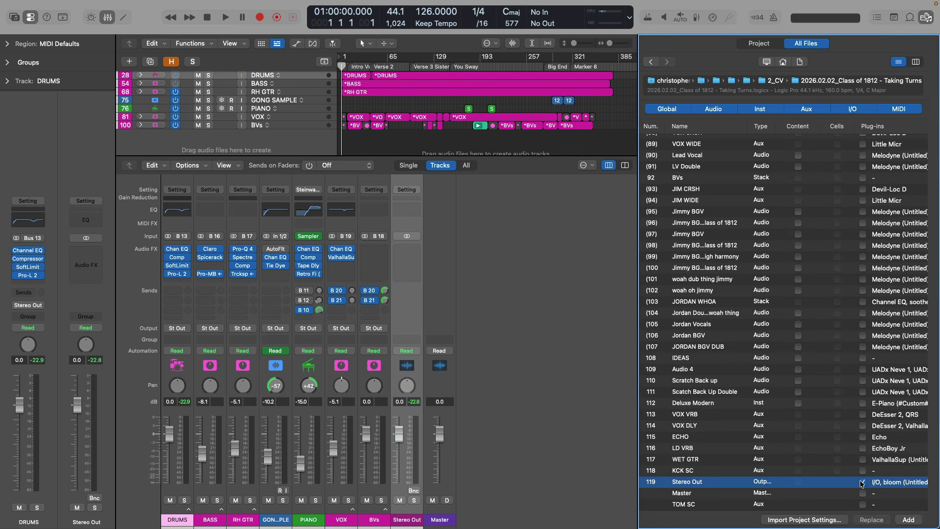
scroll(871, 485, right, 8)
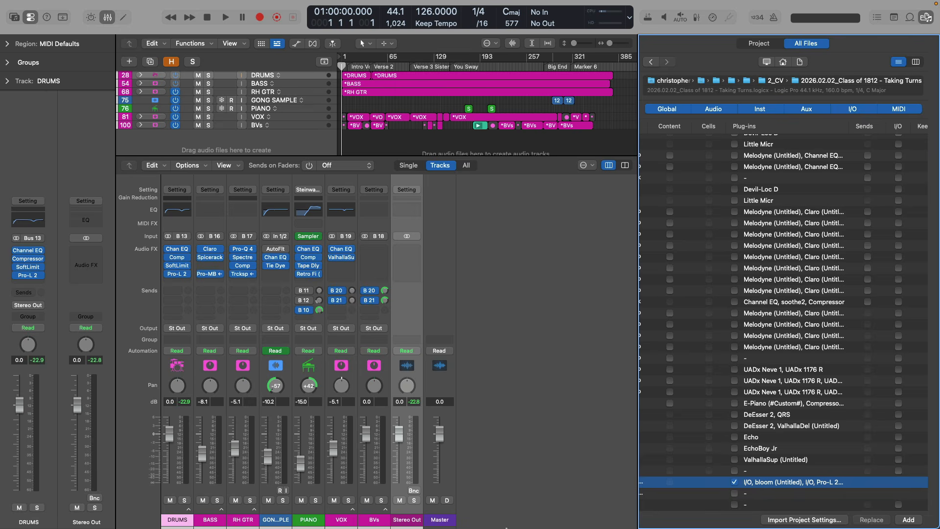
Show an output track for Stereo Out and replace its channel settings with the marked Stereo Out plug-ins
right_click(419, 513)
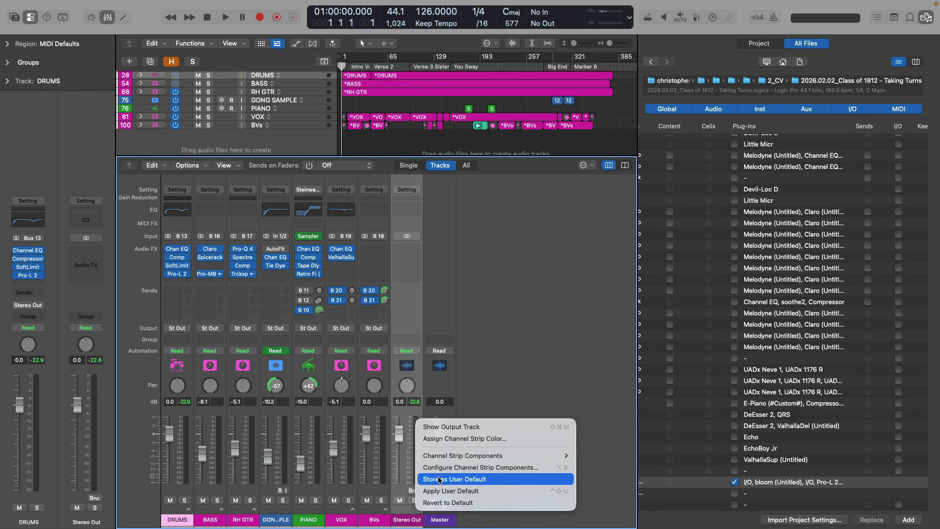
click(539, 426)
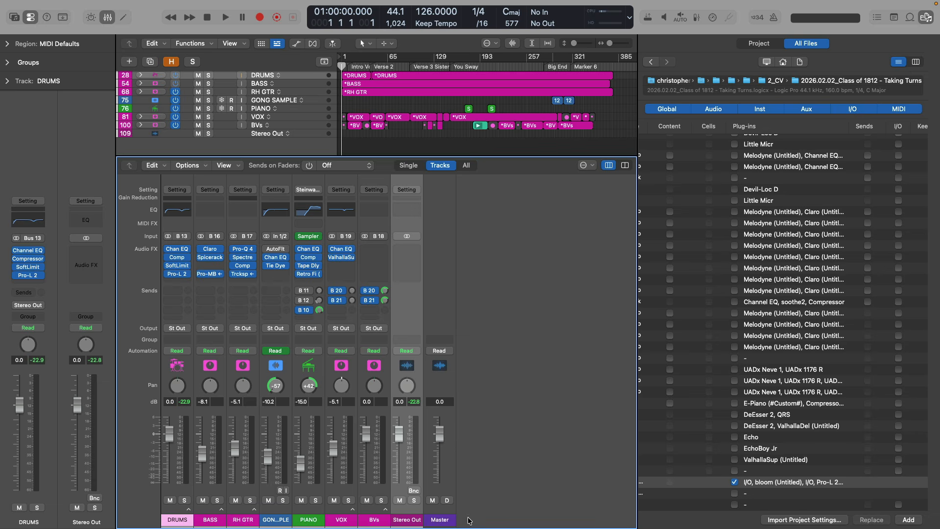
click(406, 519)
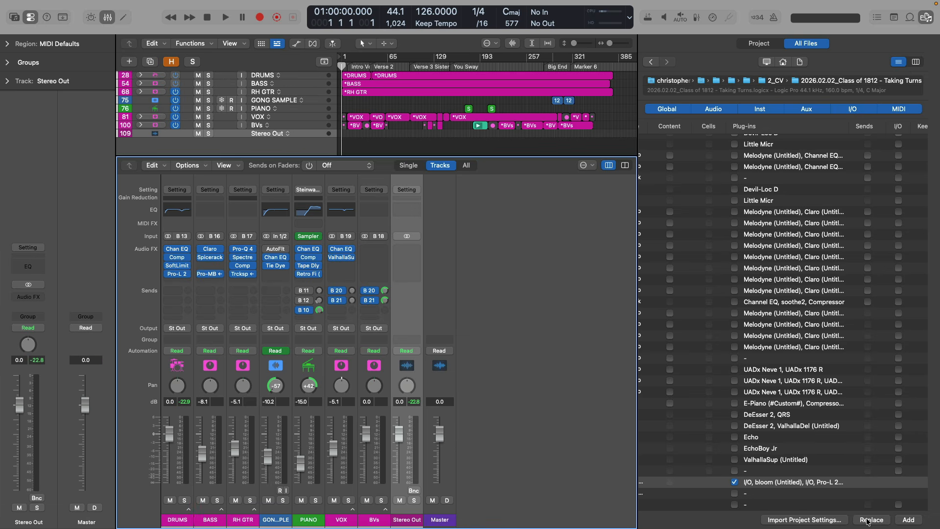
mouse_move(399, 261)
click(885, 522)
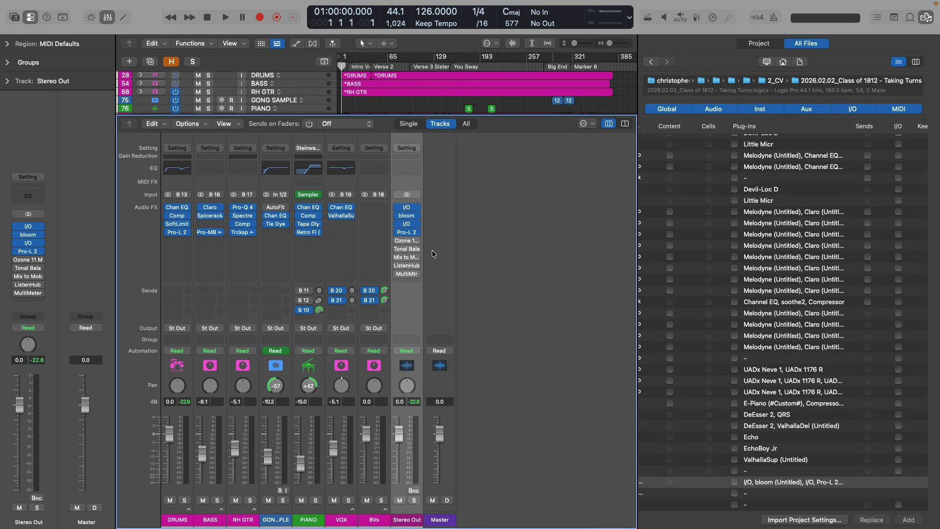
Inspect the settings of the first I/O plug-in on Stereo Out, then close it and the mixer
click(409, 211)
drag(466, 127, 586, 153)
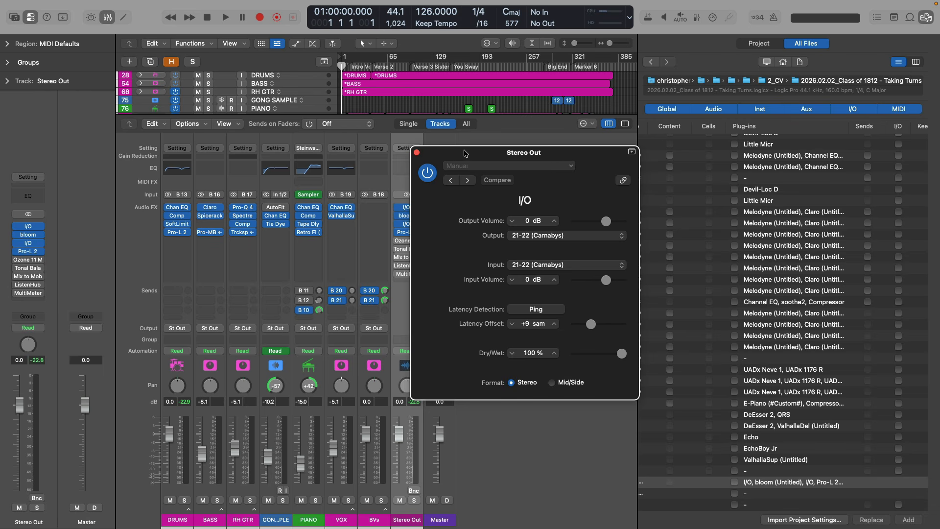
click(417, 152)
key(x)
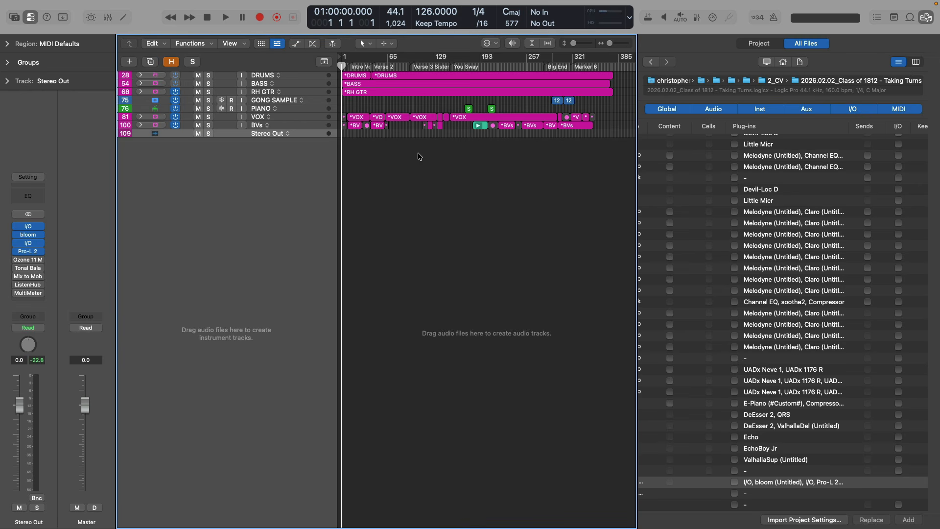
scroll(810, 197, left, 3)
scroll(809, 197, up, 15)
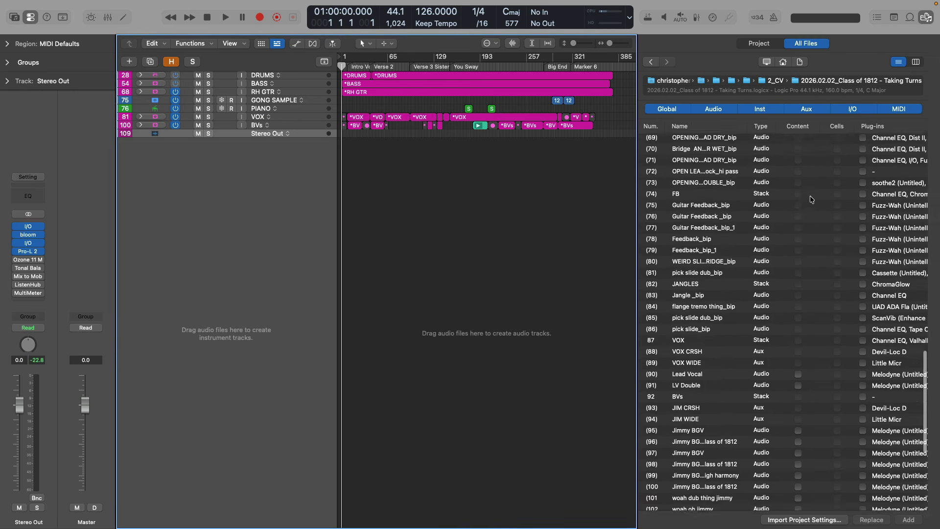
scroll(809, 195, up, 10)
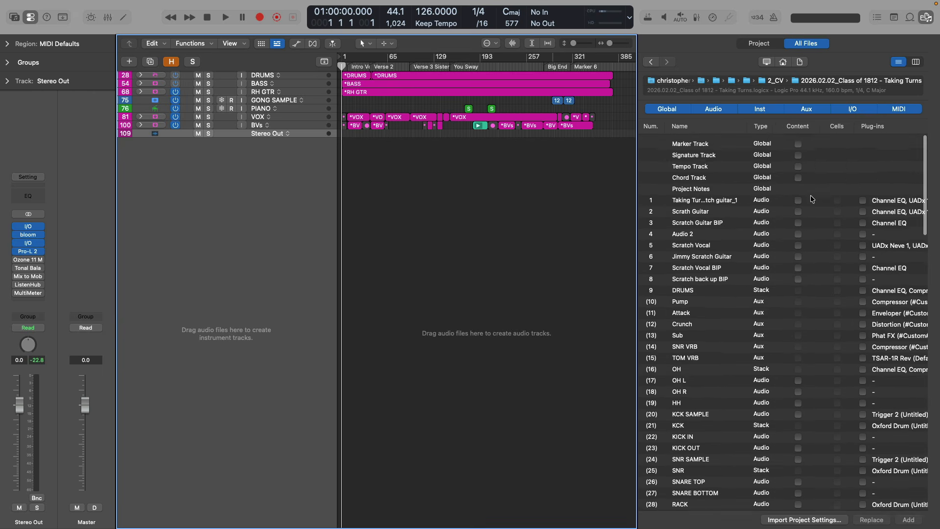